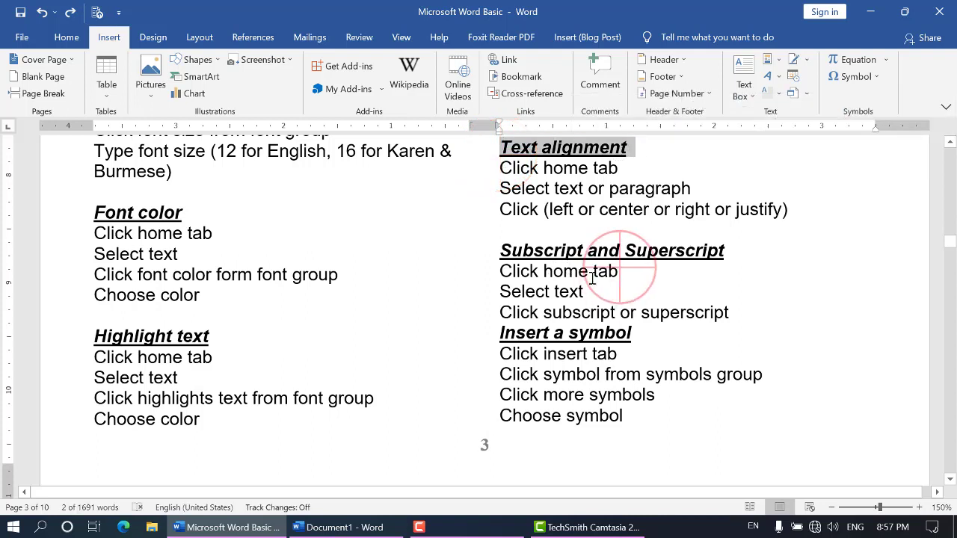
# - Review the page 3 notes on text alignment, subscript and superscript, and inserting a symbol
pyautogui.moveTo(619, 271); pyautogui.dragTo(543, 271)
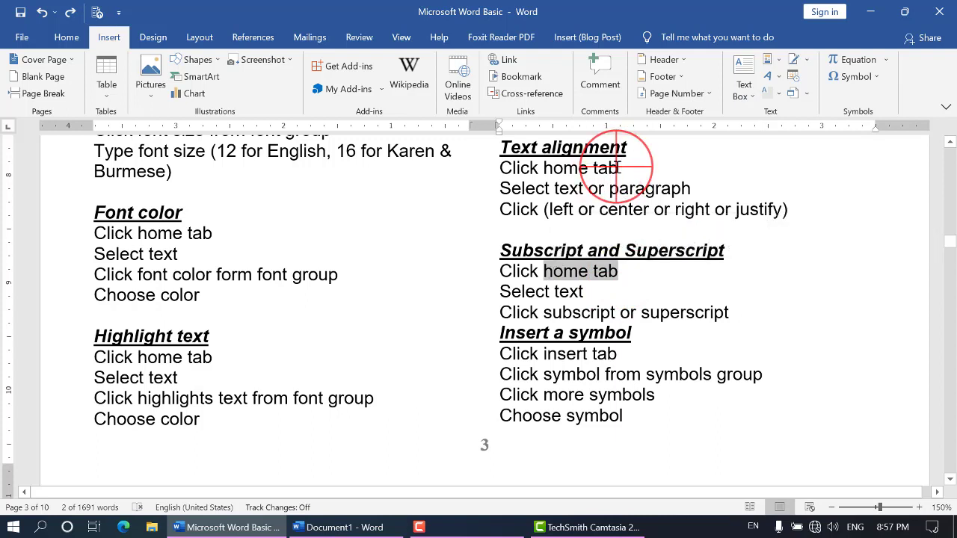
pyautogui.moveTo(618, 168); pyautogui.dragTo(545, 168)
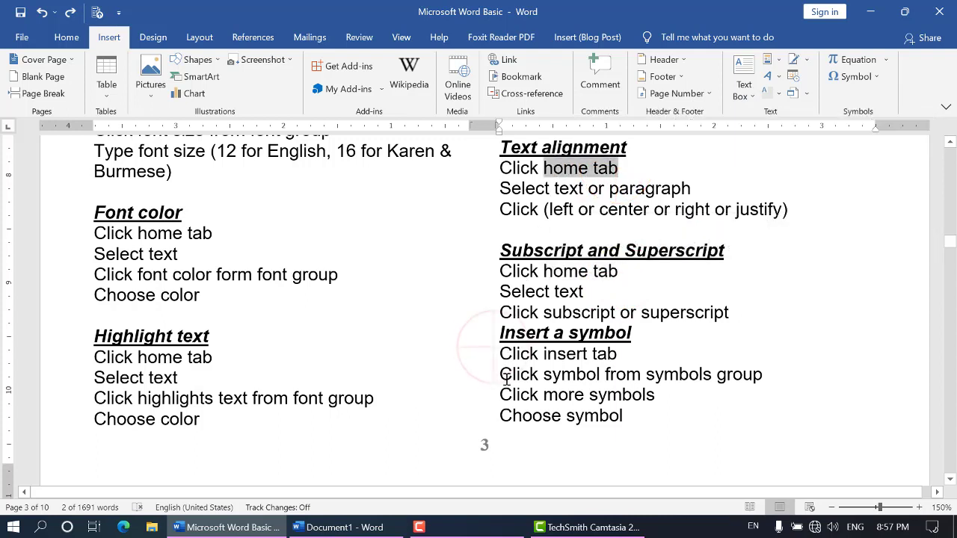
pyautogui.moveTo(483, 332); pyautogui.dragTo(645, 330)
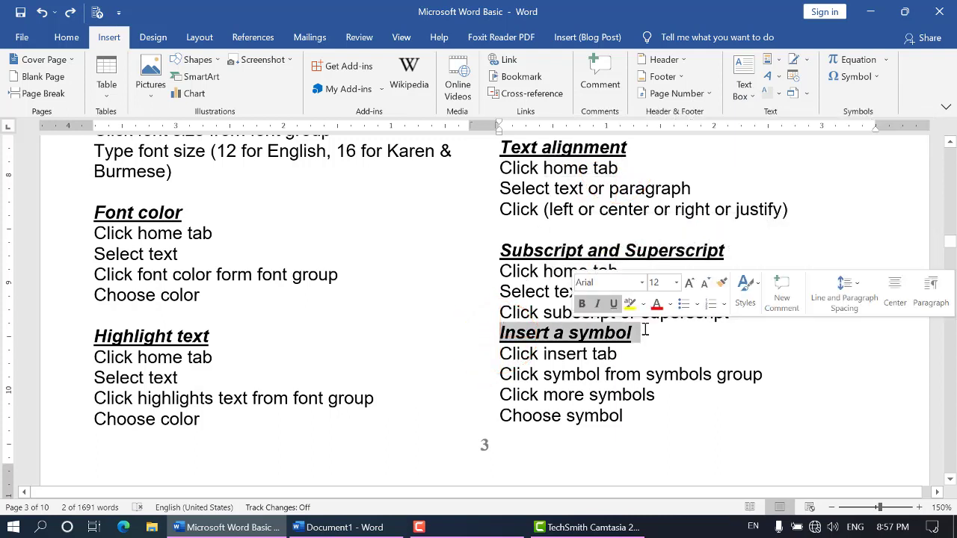
pyautogui.moveTo(546, 356); pyautogui.dragTo(632, 353)
pyautogui.click(640, 314)
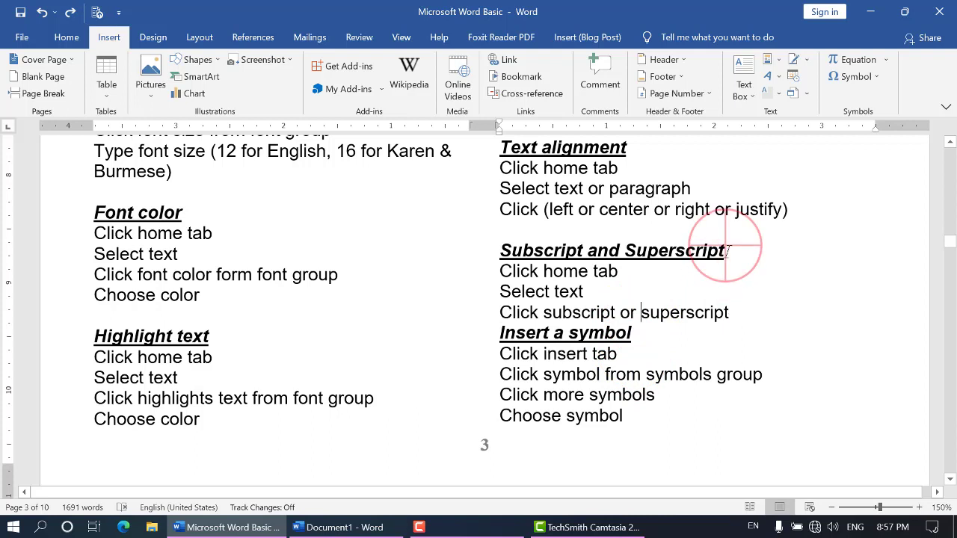
pyautogui.moveTo(728, 251); pyautogui.dragTo(500, 292)
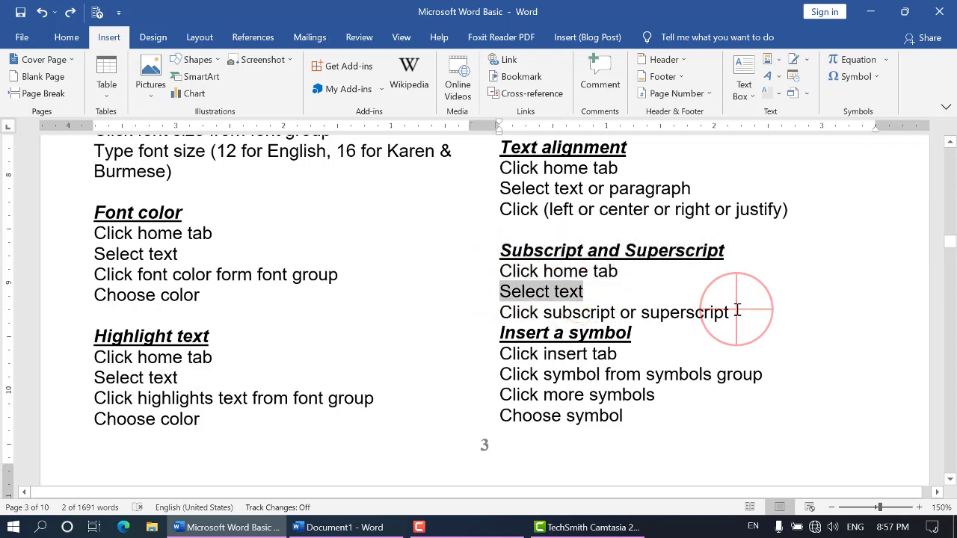
# - Append "from font group" to the "Click subscript or superscript" line and bring up the font formatting commands
pyautogui.click(737, 309)
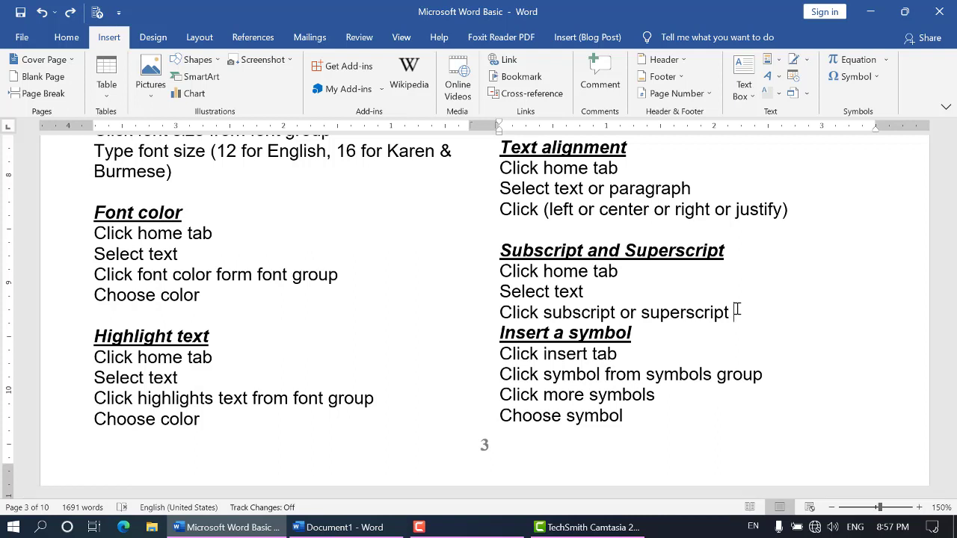
pyautogui.write('from font group')
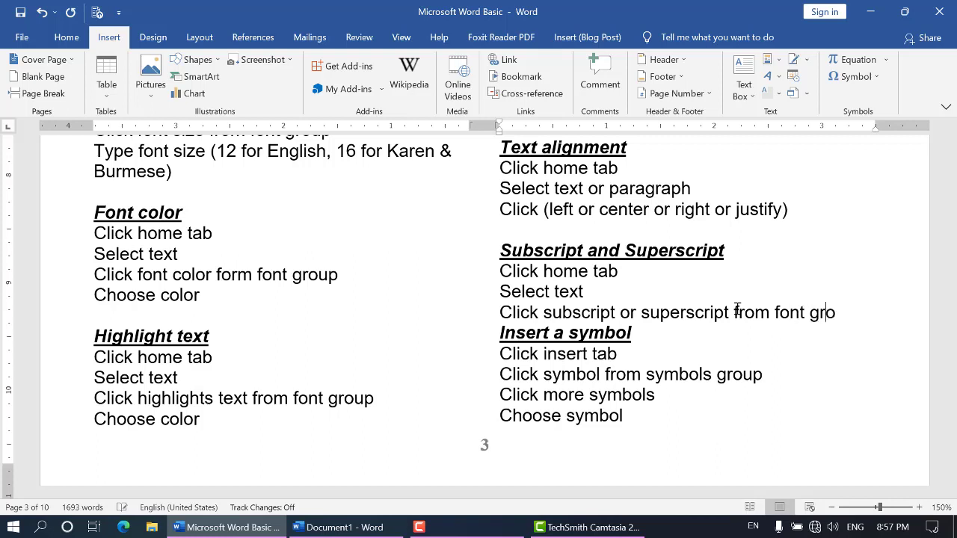
pyautogui.click(66, 36)
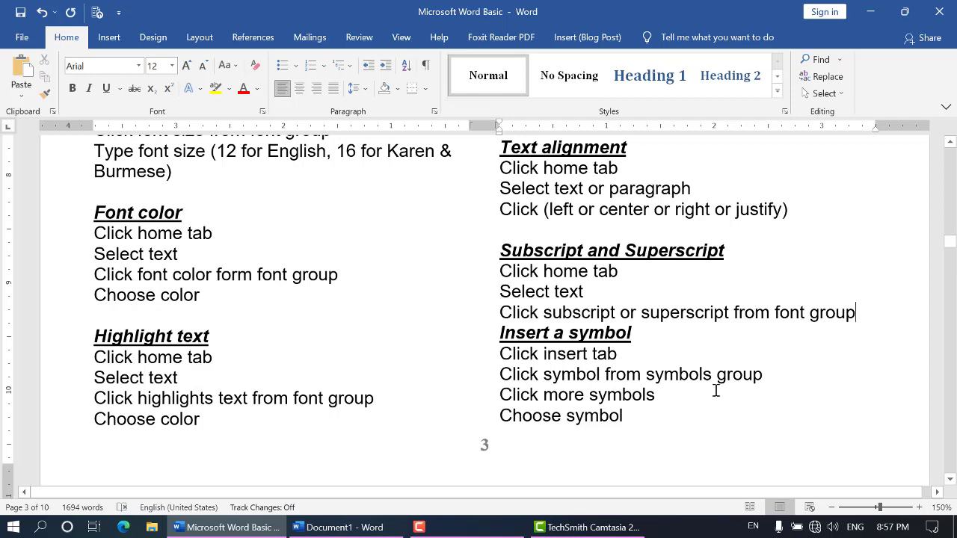
# - Switch to Document1 and examine the "2nd, Nov 2021" and "H20" lines as candidates for superscript and subscript
pyautogui.click(338, 527)
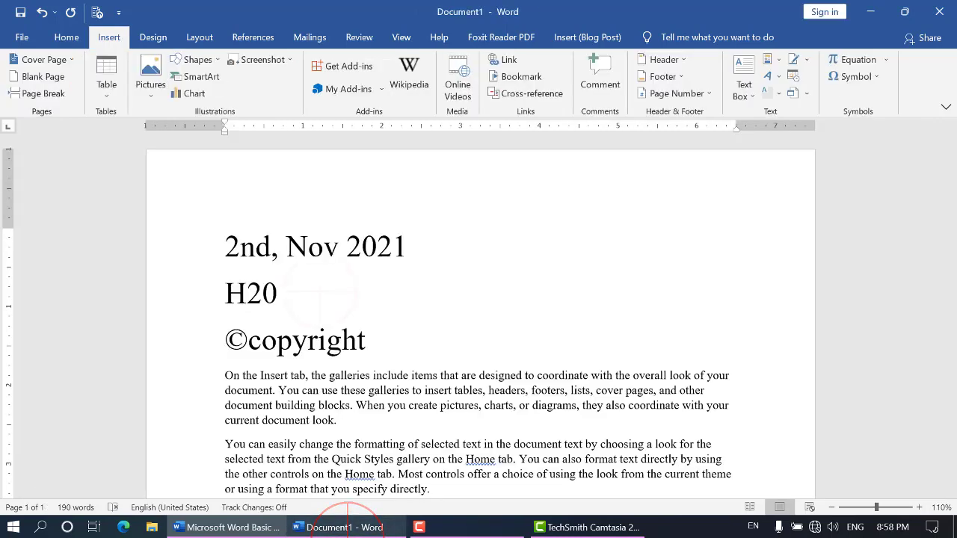
pyautogui.click(321, 277)
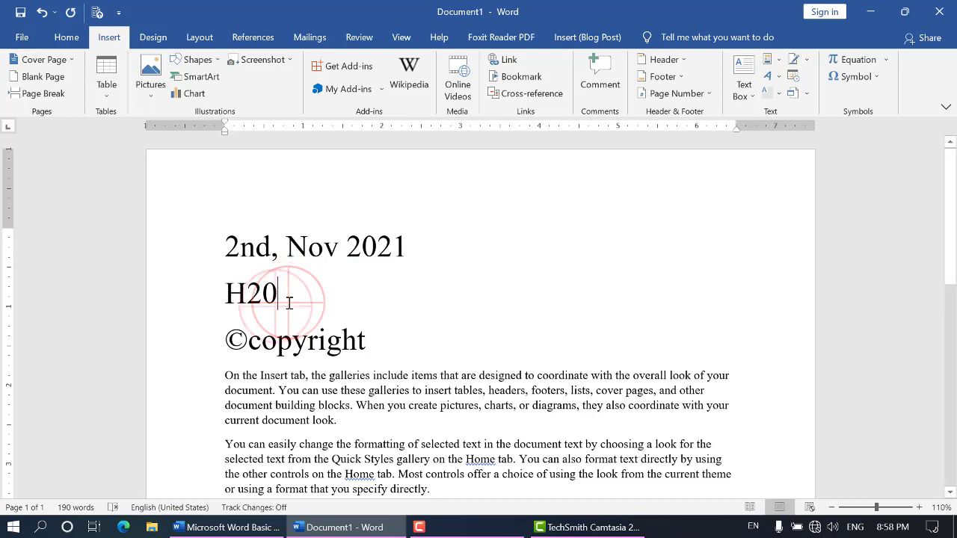
pyautogui.moveTo(288, 297); pyautogui.dragTo(228, 249)
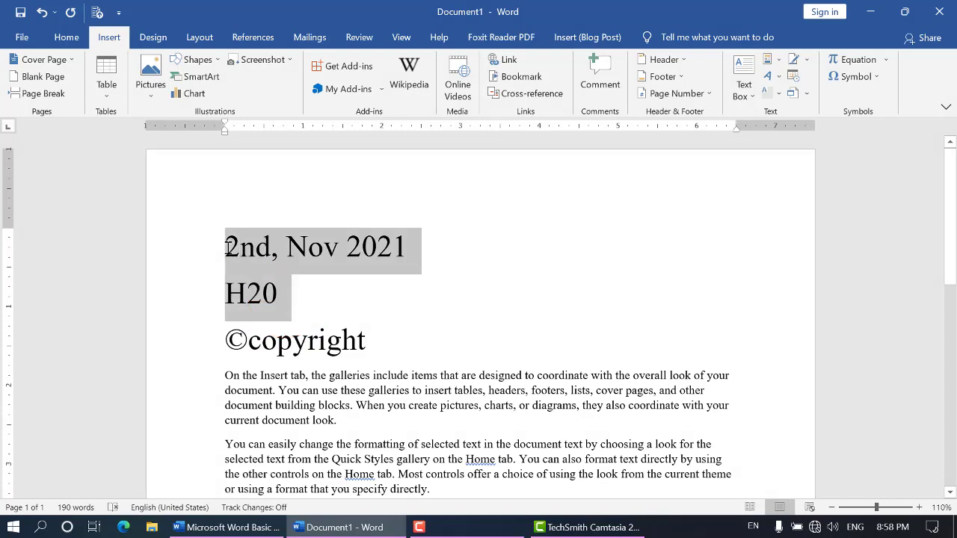
pyautogui.click(234, 253)
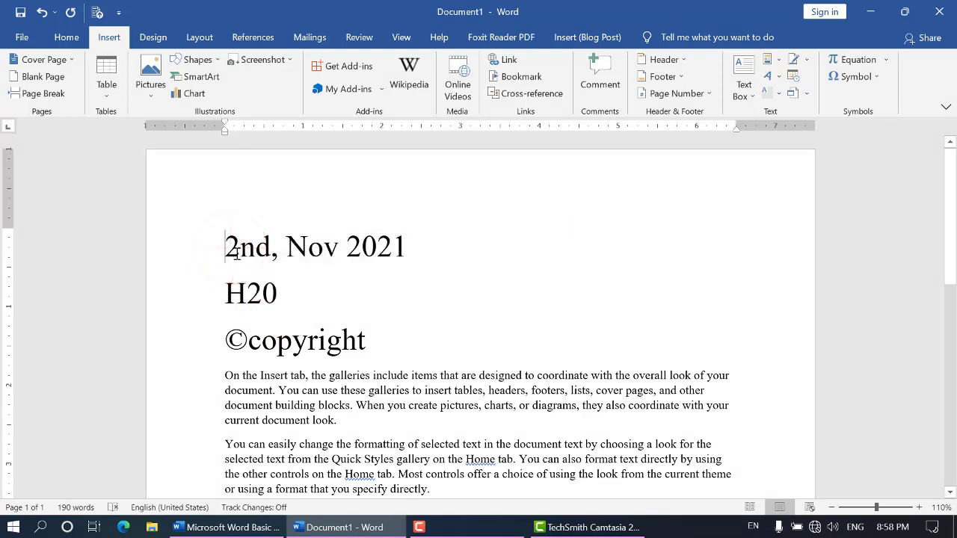
pyautogui.moveTo(226, 249); pyautogui.dragTo(294, 285)
pyautogui.click(292, 284)
pyautogui.moveTo(225, 250); pyautogui.dragTo(274, 248)
pyautogui.click(284, 253)
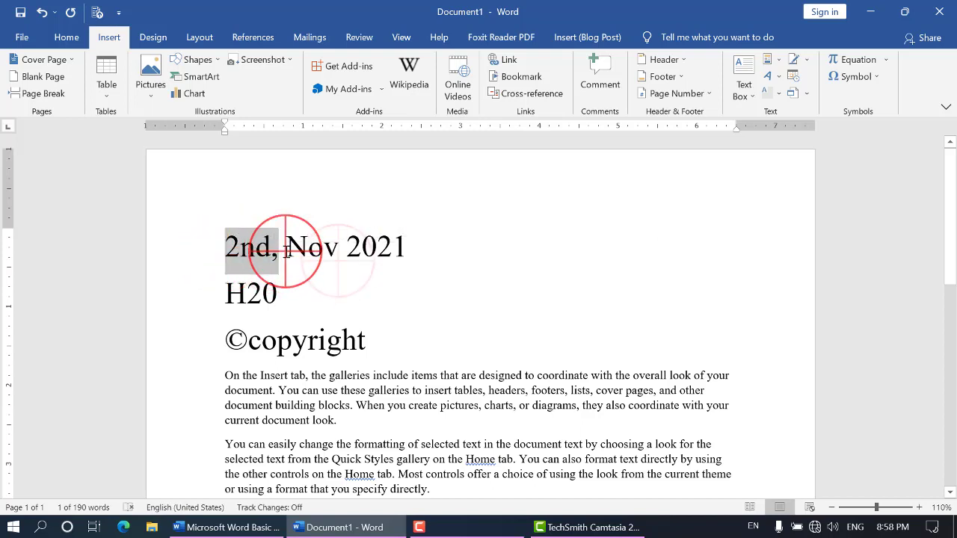
pyautogui.click(285, 252)
pyautogui.moveTo(342, 253); pyautogui.dragTo(407, 251)
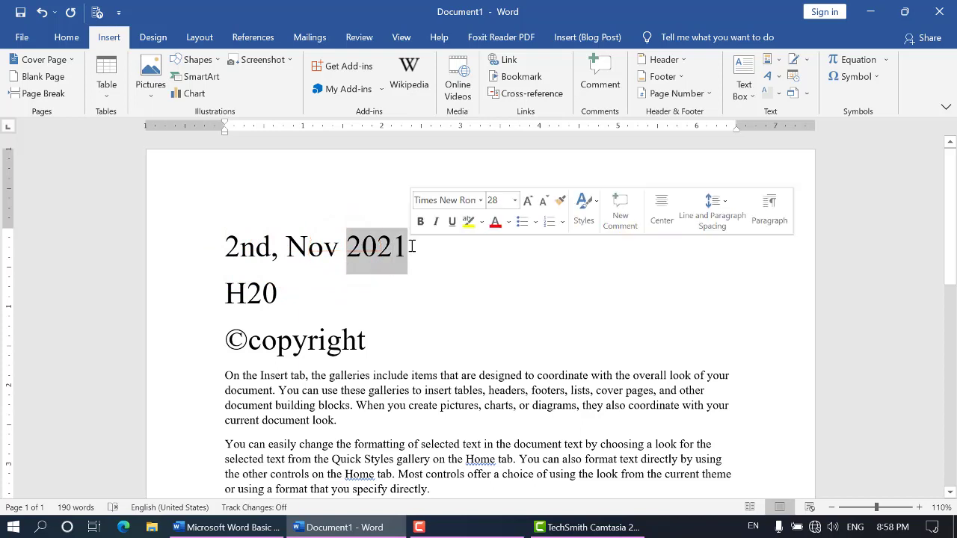
pyautogui.click(278, 286)
pyautogui.moveTo(278, 287); pyautogui.dragTo(225, 289)
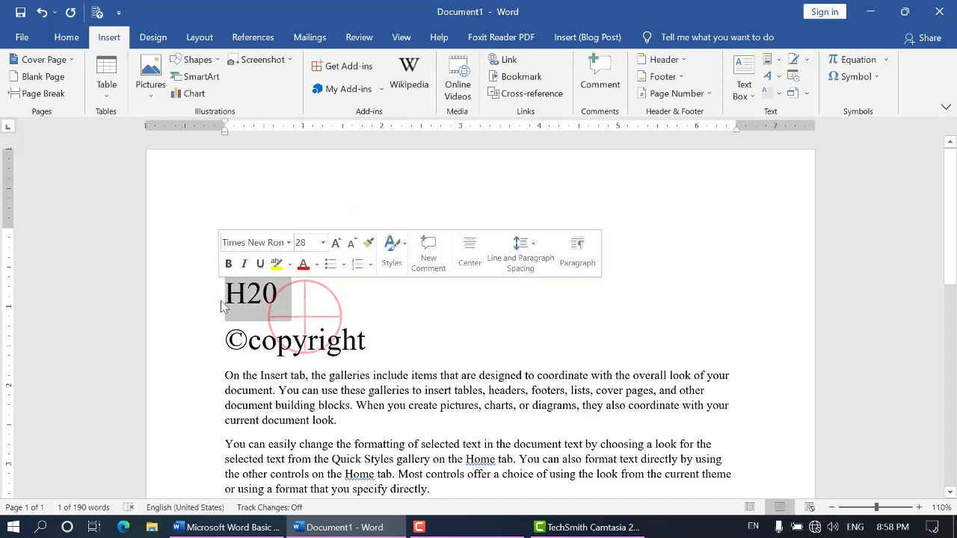
pyautogui.click(308, 322)
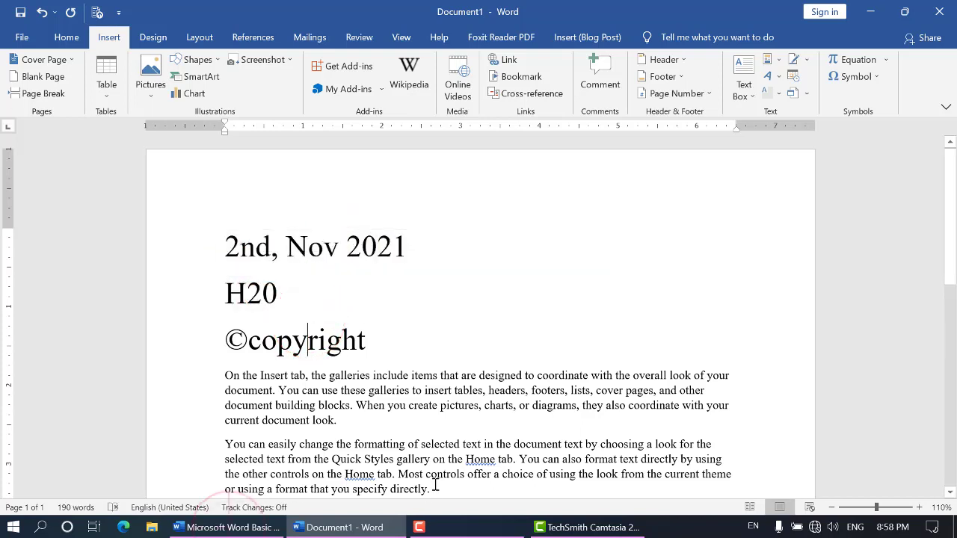
# - Compare the subscript and superscript instructions in the Microsoft Word Basic document with the font commands available in Document1
pyautogui.click(243, 529)
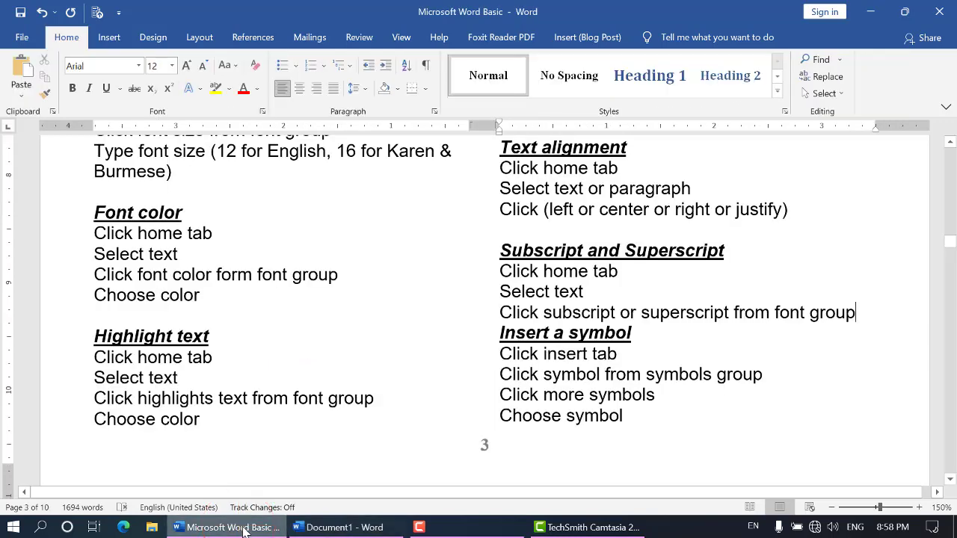
pyautogui.click(536, 272)
pyautogui.tripleClick(535, 273)
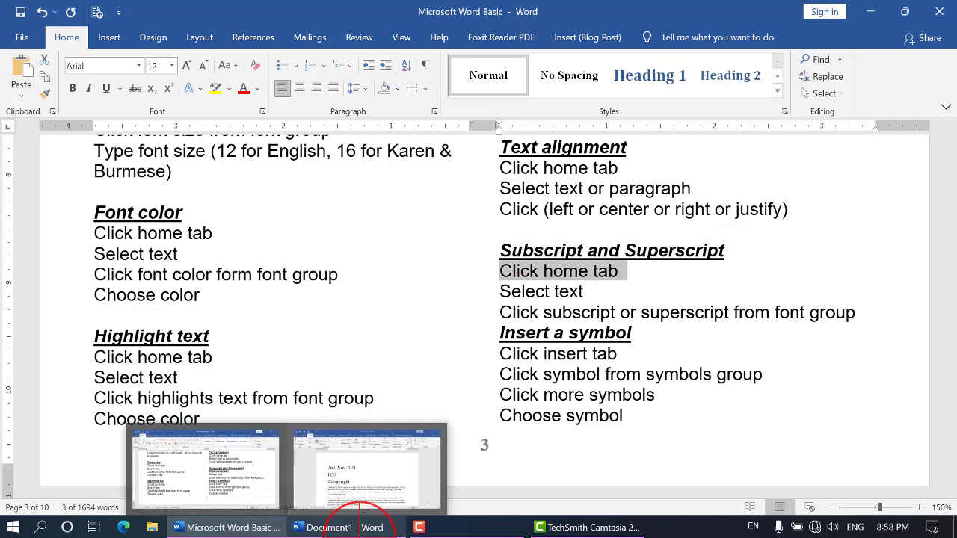
pyautogui.click(340, 527)
pyautogui.click(66, 36)
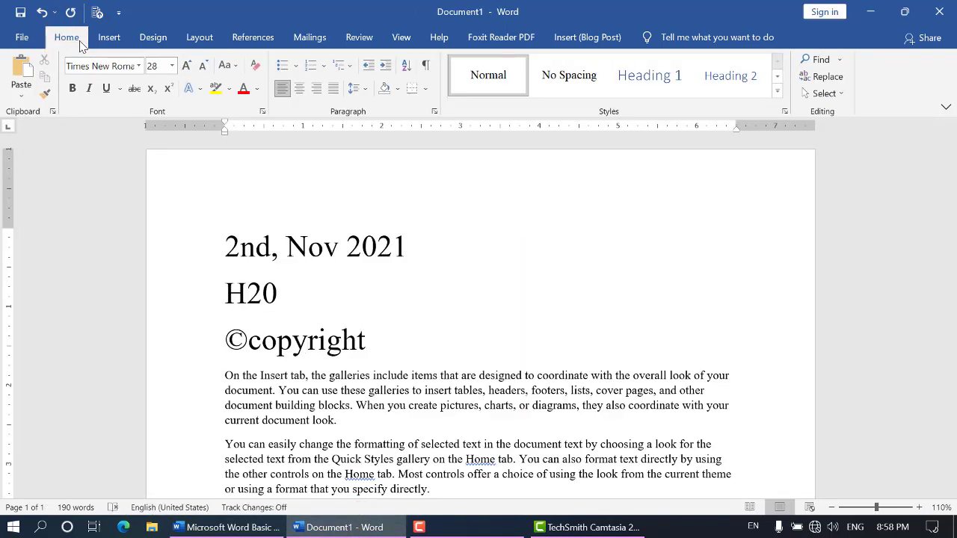
pyautogui.click(228, 527)
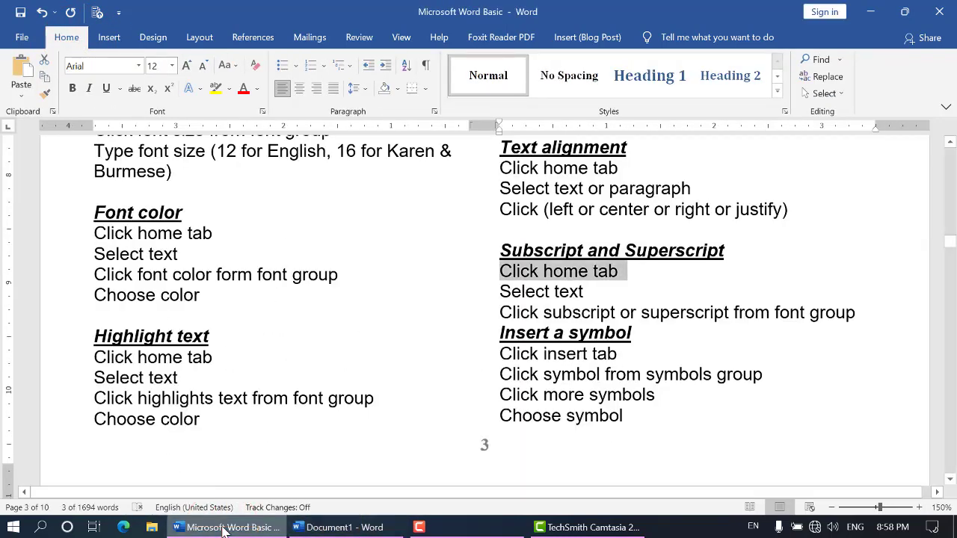
pyautogui.moveTo(775, 312); pyautogui.dragTo(867, 314)
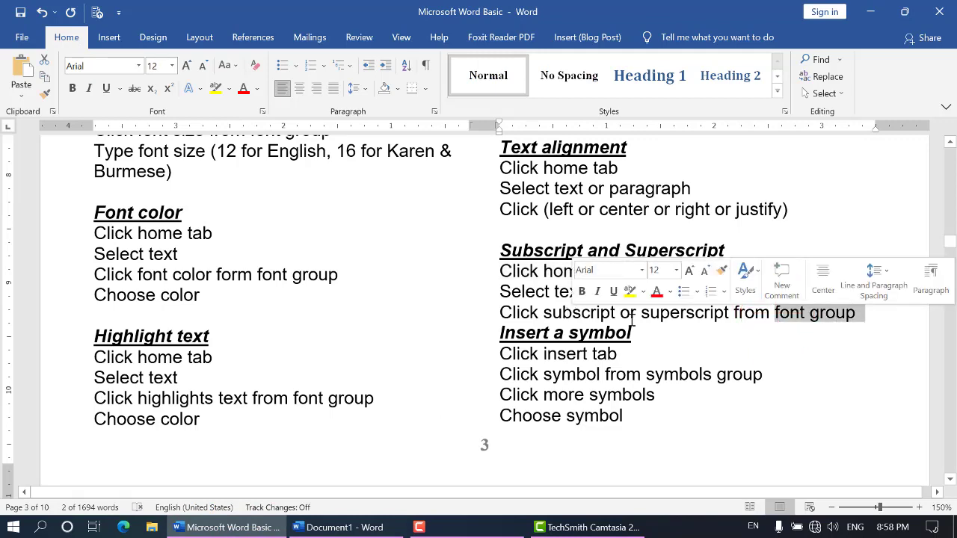
# - In Document1, format the "nd" of "2nd, Nov 2021" as superscript
pyautogui.click(385, 527)
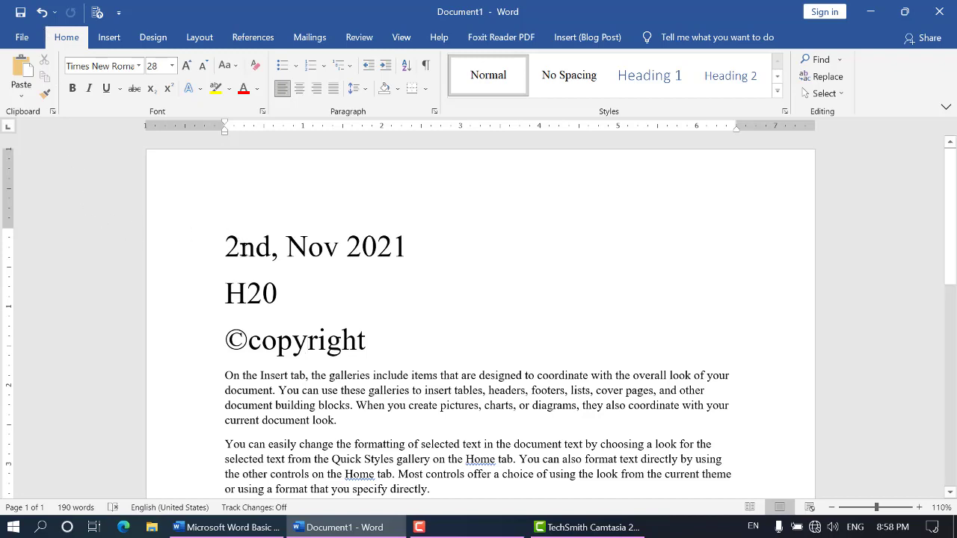
pyautogui.moveTo(240, 251); pyautogui.dragTo(271, 250)
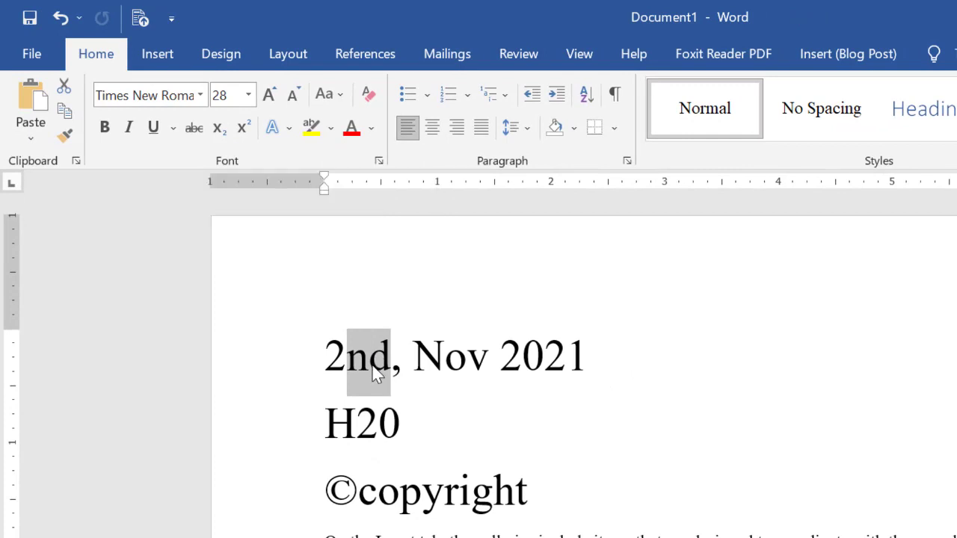
pyautogui.click(252, 129)
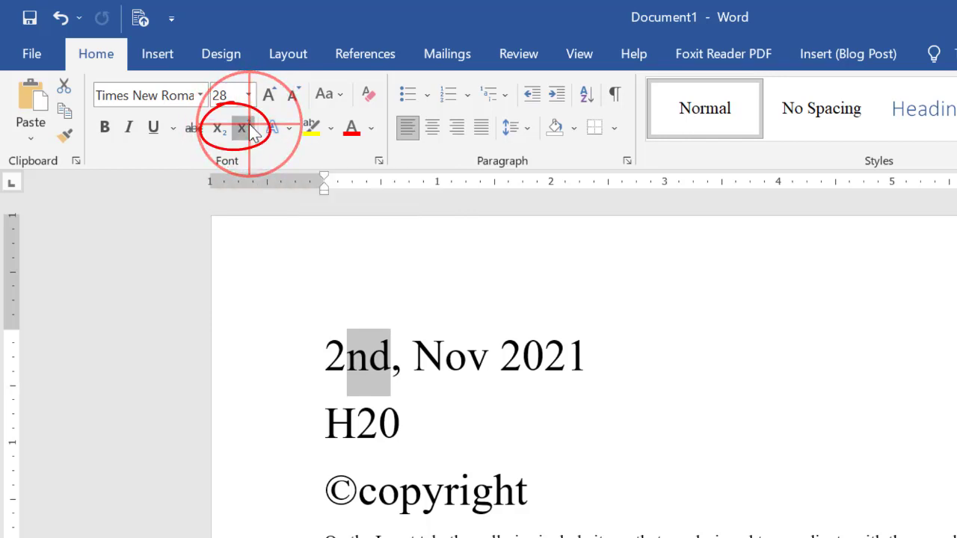
# - Insert the normal-height trial text "lkjlj" after the superscript "nd" and erase it again
pyautogui.click(374, 352)
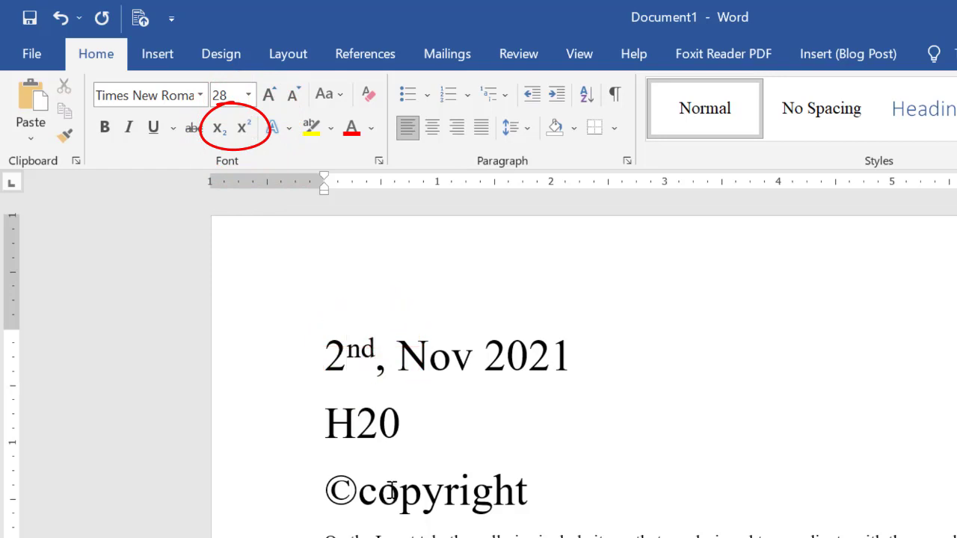
pyautogui.write('lkjlj')
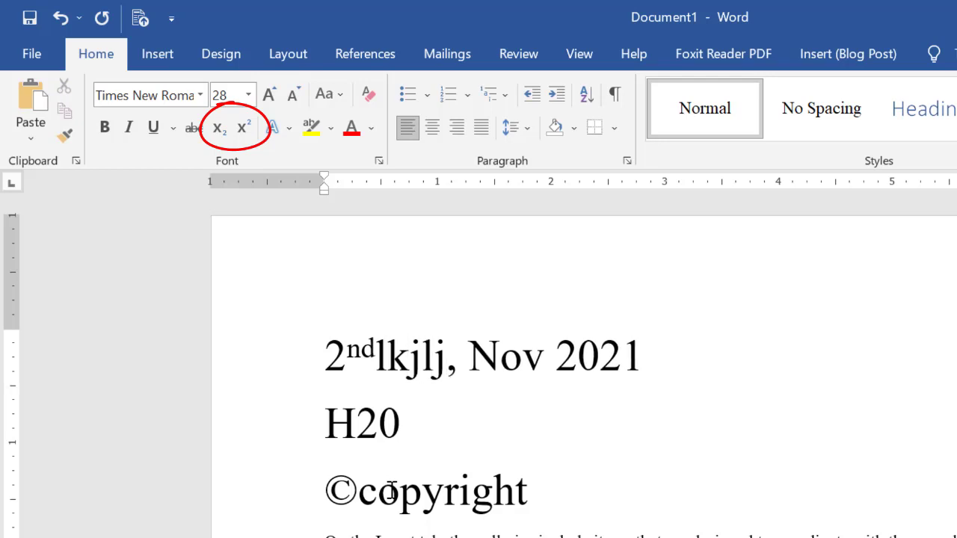
pyautogui.press('BackSpace')
pyautogui.press('BackSpace')
pyautogui.press('BackSpace')
pyautogui.press('BackSpace')
pyautogui.press('BackSpace')
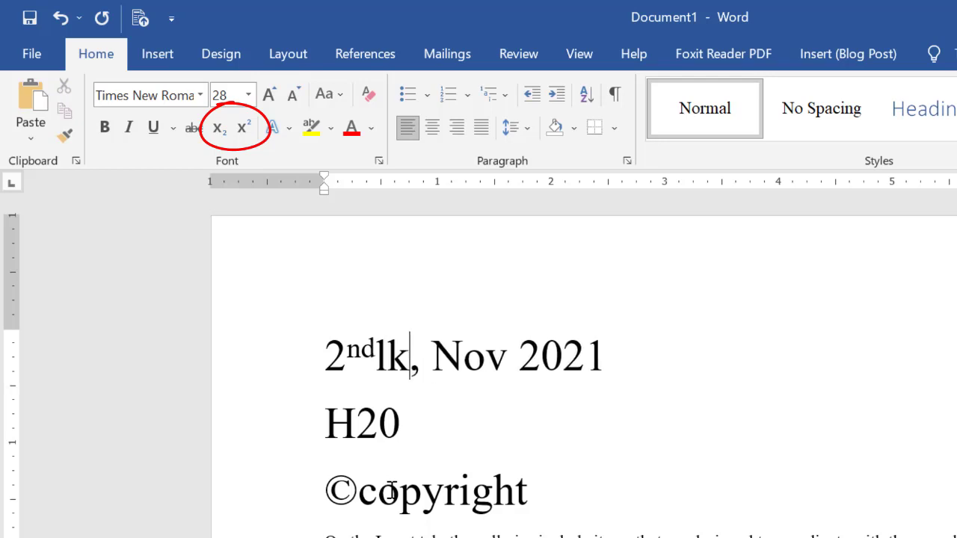
# - Add the trial text "fjslda;fj;dls" as a continuation of the superscript "nd" and turn off its superscript formatting
pyautogui.press('Left')
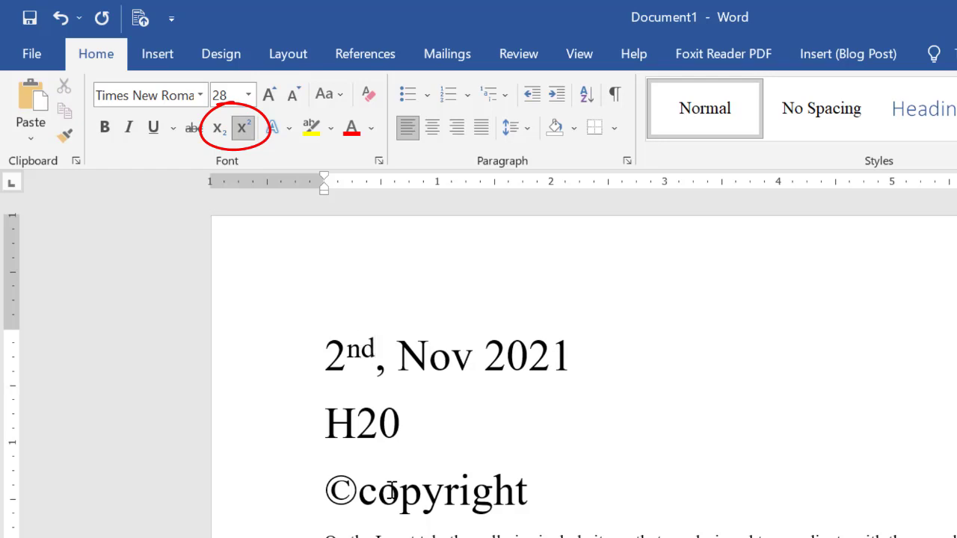
pyautogui.write('fjslda;fj;dls')
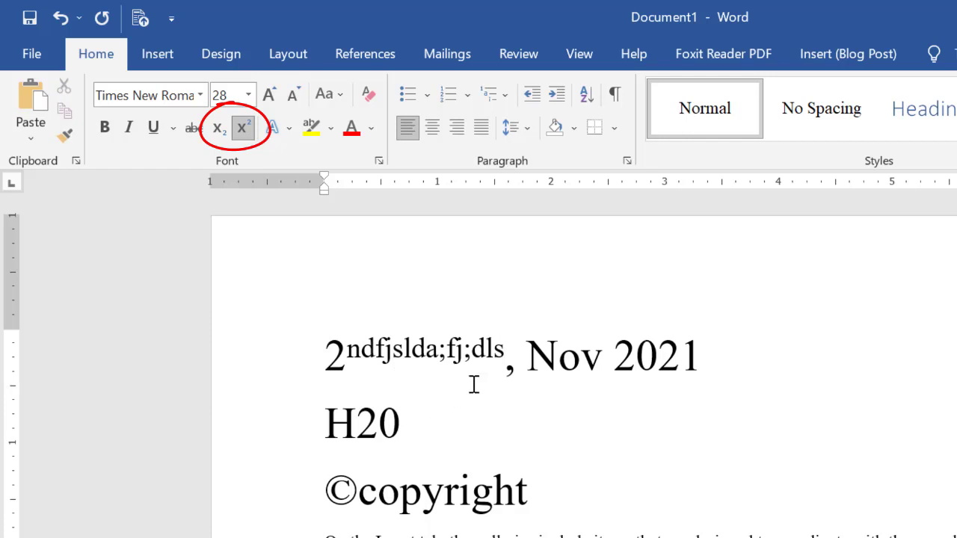
pyautogui.moveTo(507, 351); pyautogui.dragTo(378, 356)
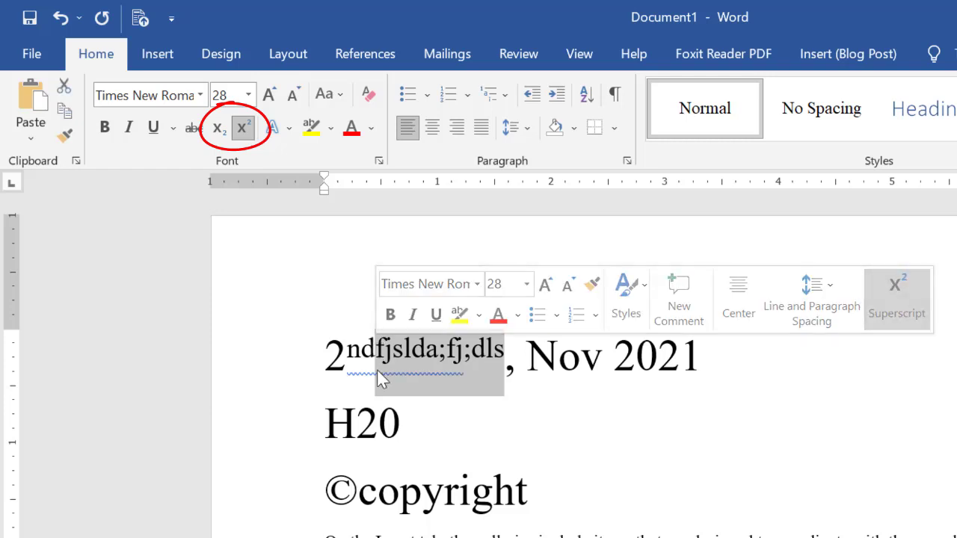
pyautogui.click(243, 129)
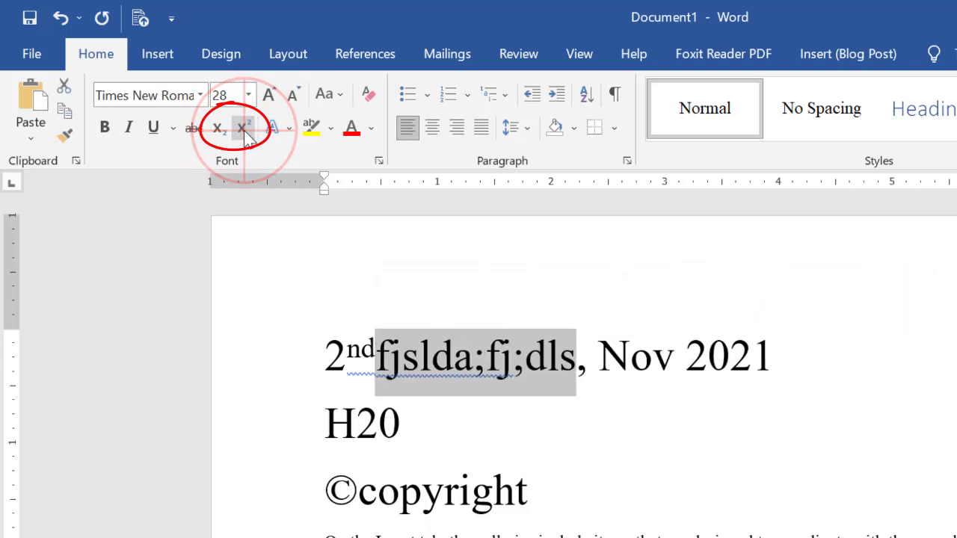
pyautogui.click(432, 351)
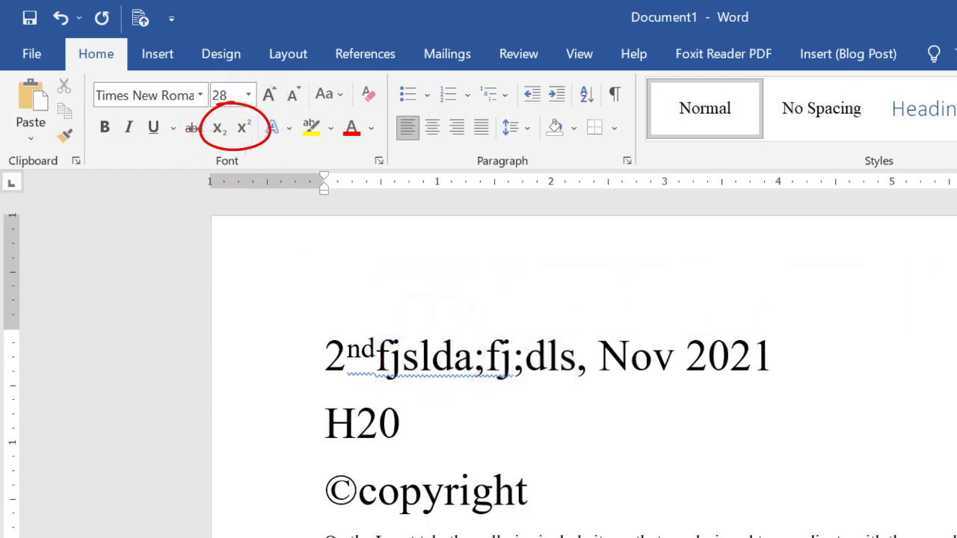
# - Delete the trial text "fjslda;fj;dls" from the date line
pyautogui.moveTo(321, 318); pyautogui.dragTo(379, 359)
pyautogui.click(551, 357)
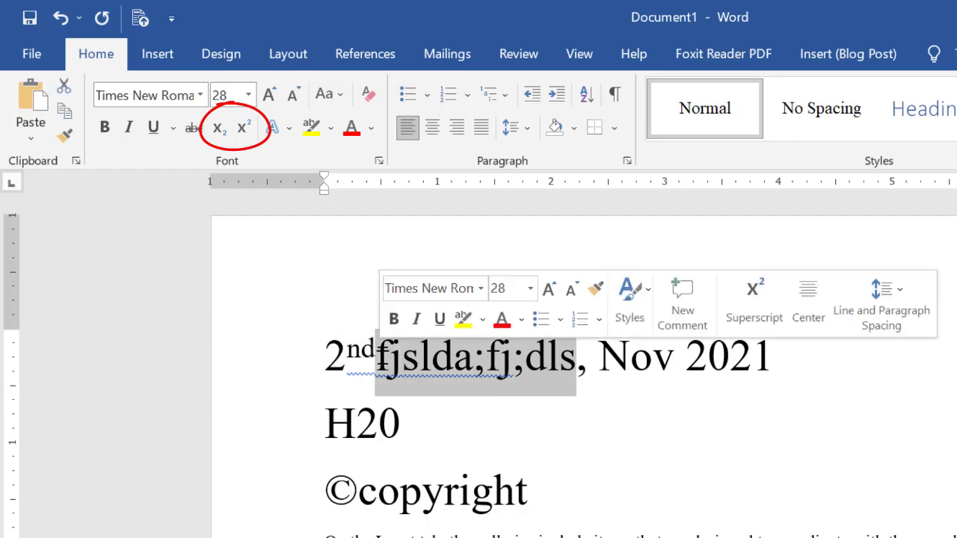
pyautogui.press('Delete')
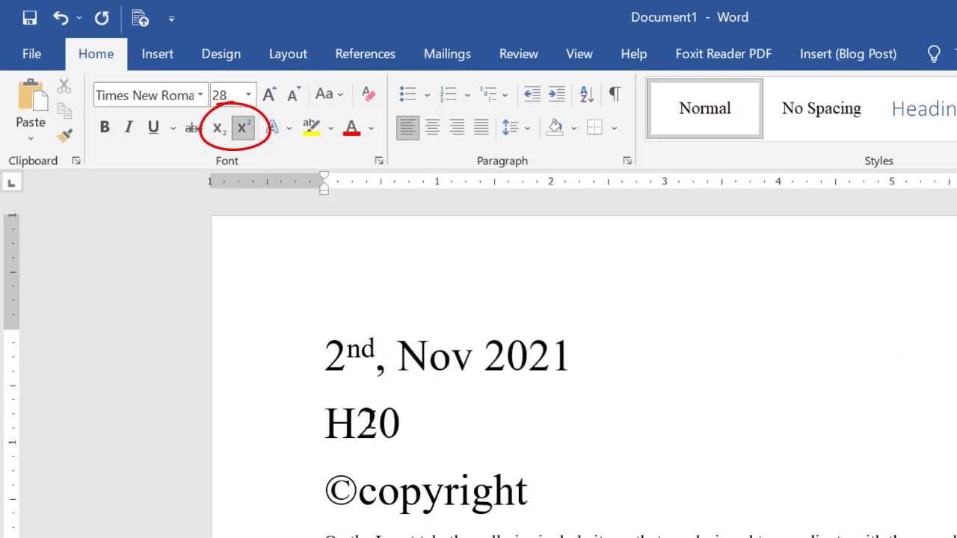
# - Compare the superscript "nd" in the date line with the "2" of H20 by highlighting them in turn
pyautogui.click(363, 370)
pyautogui.moveTo(347, 351); pyautogui.dragTo(372, 351)
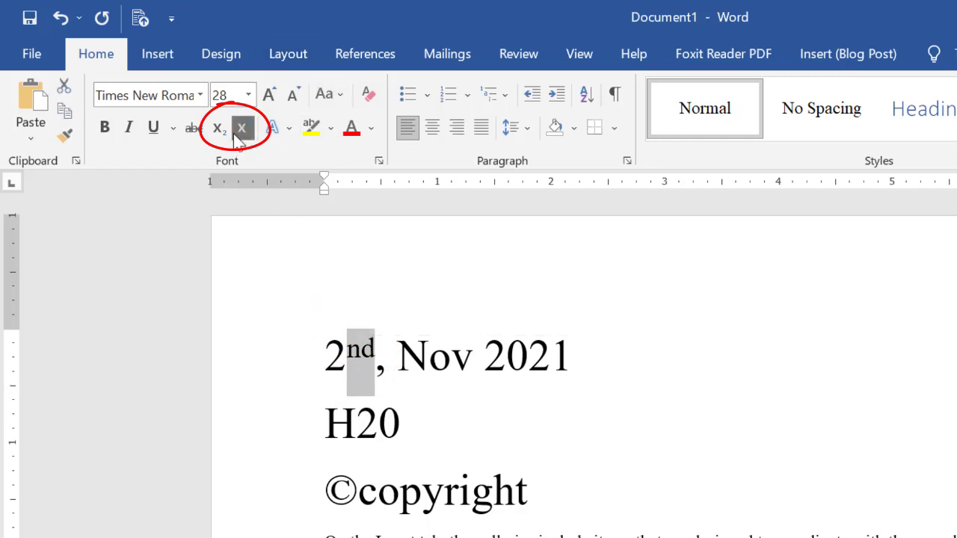
pyautogui.click(347, 420)
pyautogui.click(349, 352)
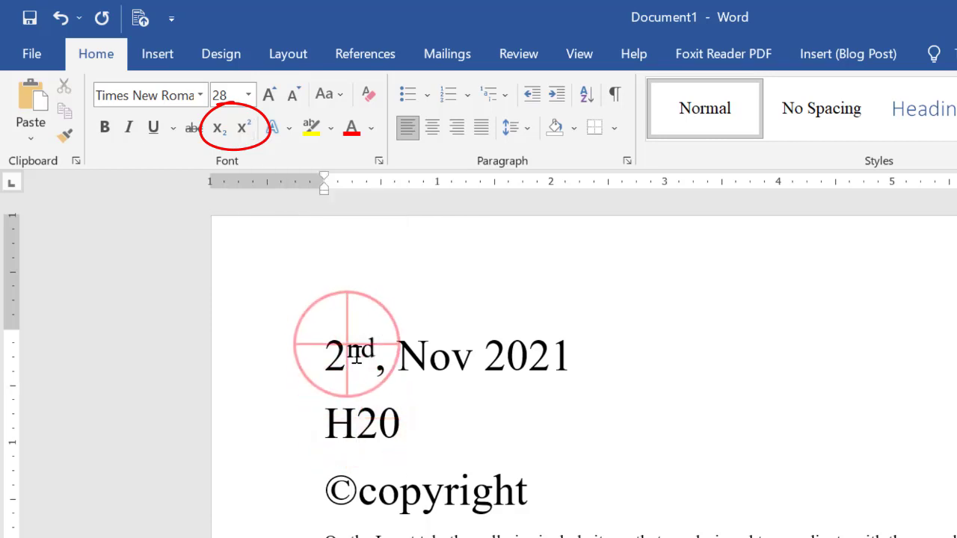
pyautogui.moveTo(349, 351); pyautogui.dragTo(376, 350)
pyautogui.click(351, 420)
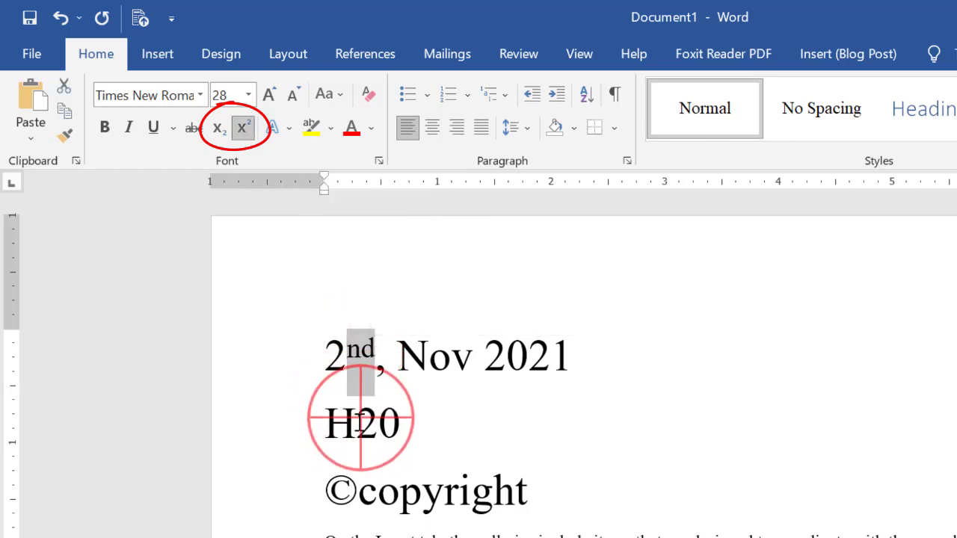
pyautogui.moveTo(356, 425); pyautogui.dragTo(378, 424)
pyautogui.click(348, 343)
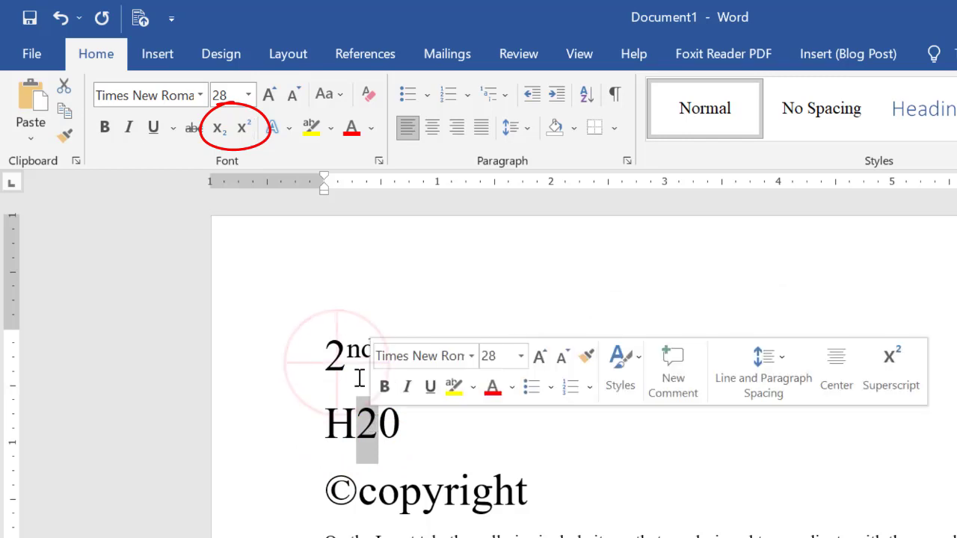
pyautogui.moveTo(348, 343); pyautogui.dragTo(380, 348)
pyautogui.click(357, 419)
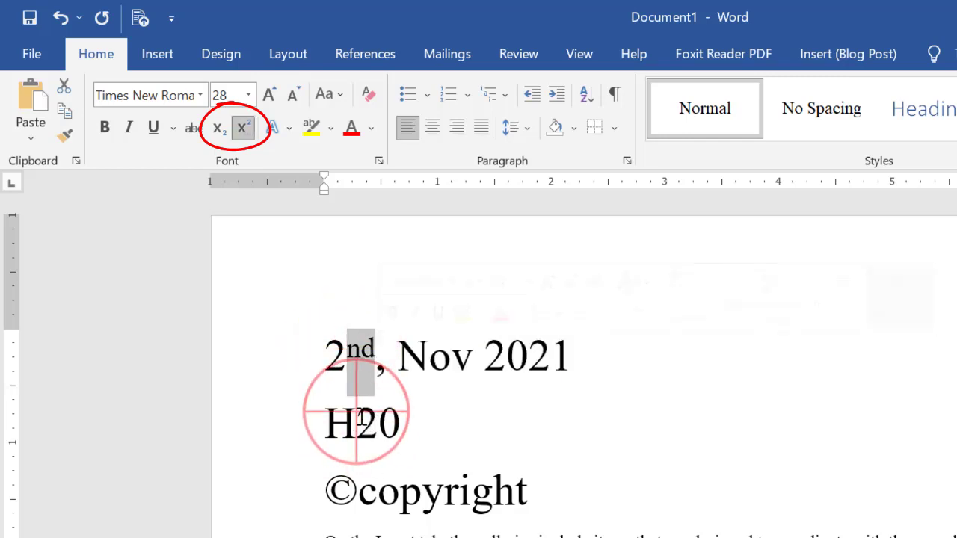
# - Format the "2" of H20 as subscript and deselect it
pyautogui.moveTo(357, 420); pyautogui.dragTo(379, 423)
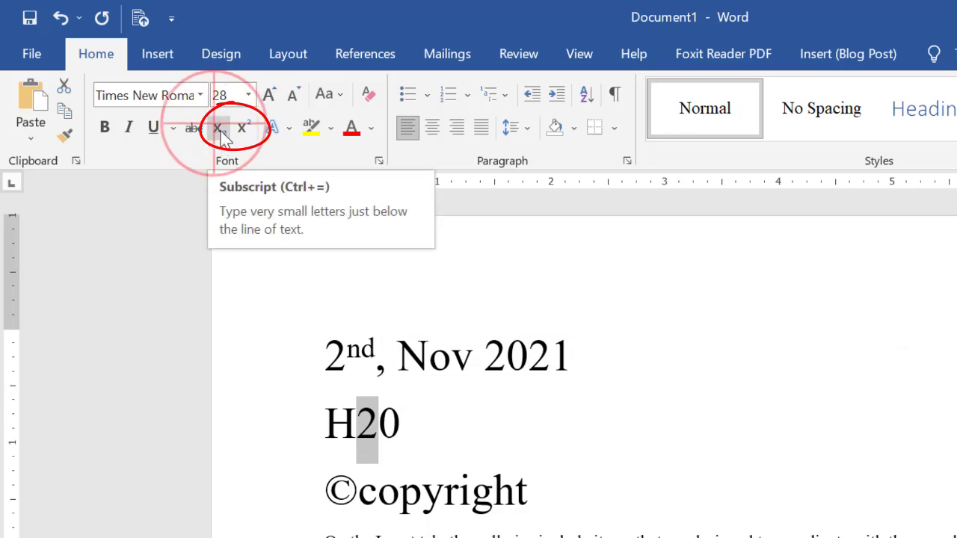
pyautogui.click(222, 142)
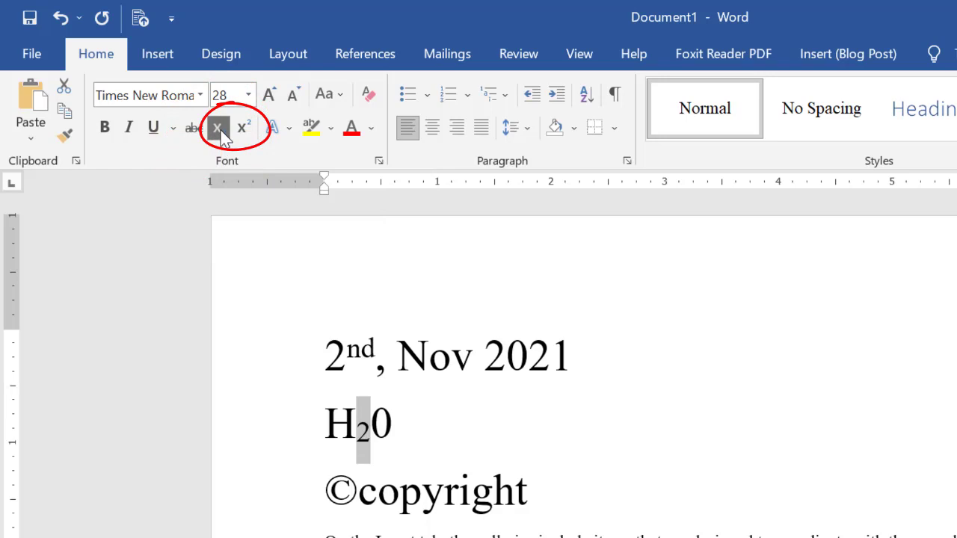
pyautogui.click(392, 430)
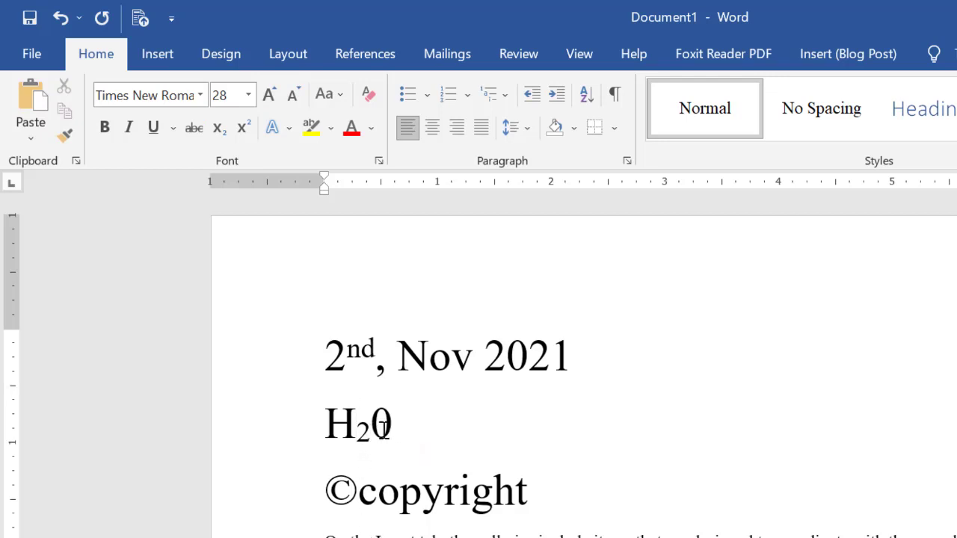
pyautogui.moveTo(369, 430); pyautogui.dragTo(356, 430)
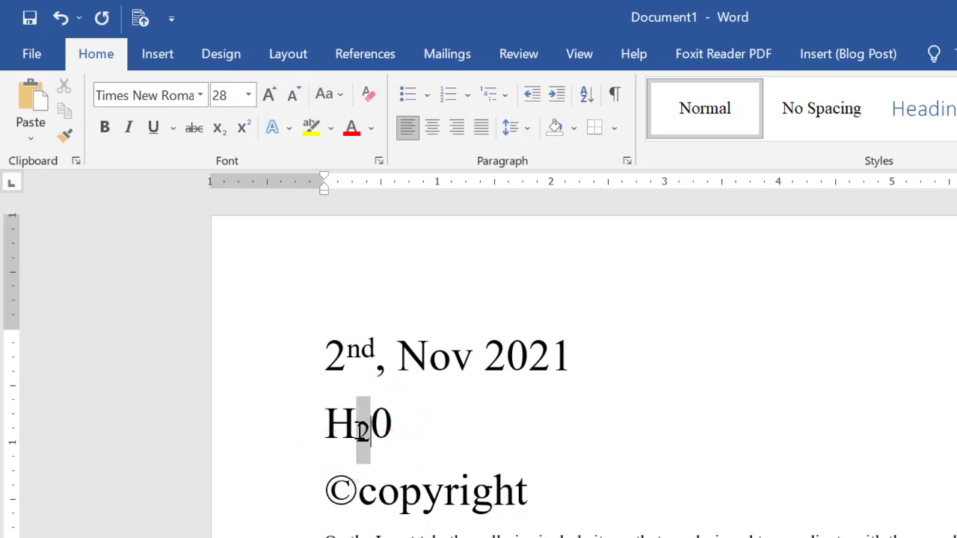
pyautogui.moveTo(376, 338); pyautogui.dragTo(348, 340)
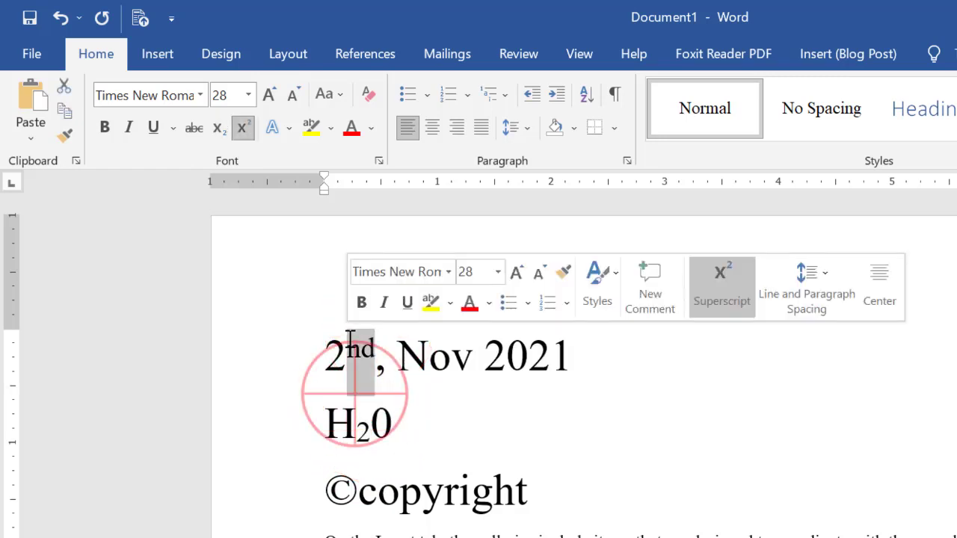
pyautogui.click(359, 422)
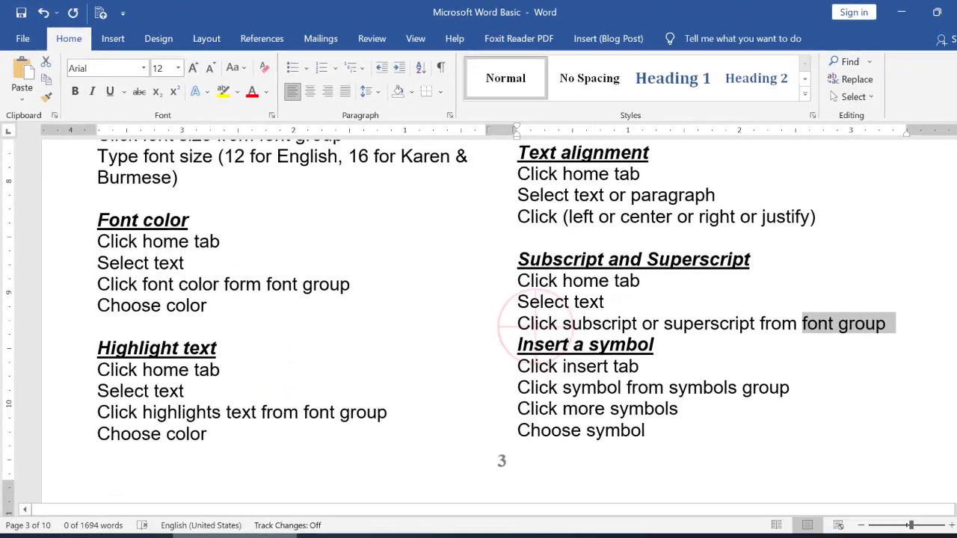
# - In the Microsoft Word Basic document, review the "Subscript and Superscript" instructions, highlighting "Select text" and "font group"
pyautogui.click(527, 311)
pyautogui.moveTo(501, 271)
pyautogui.mouseDown()
pyautogui.moveTo(633, 282)
pyautogui.moveTo(591, 293)
pyautogui.moveTo(493, 290)
pyautogui.mouseUp()
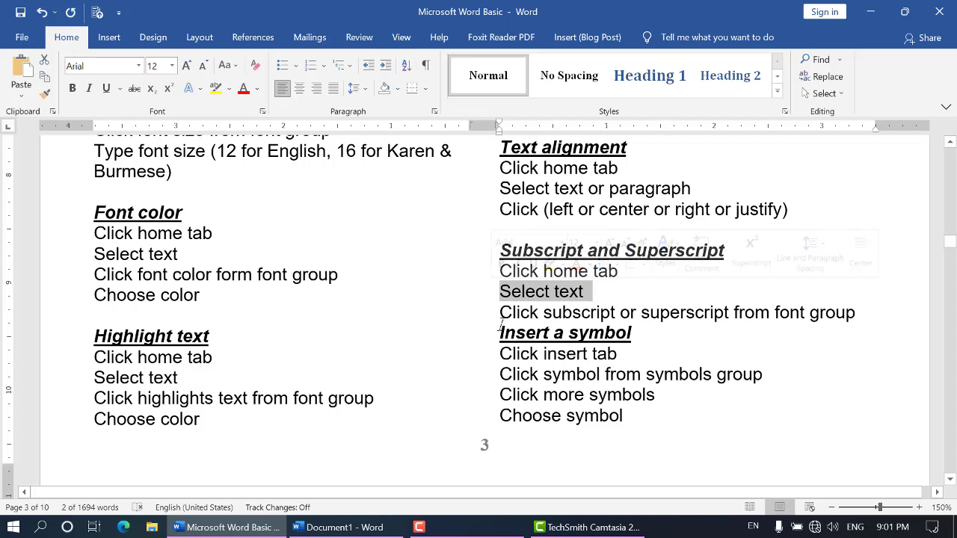
pyautogui.click(775, 313)
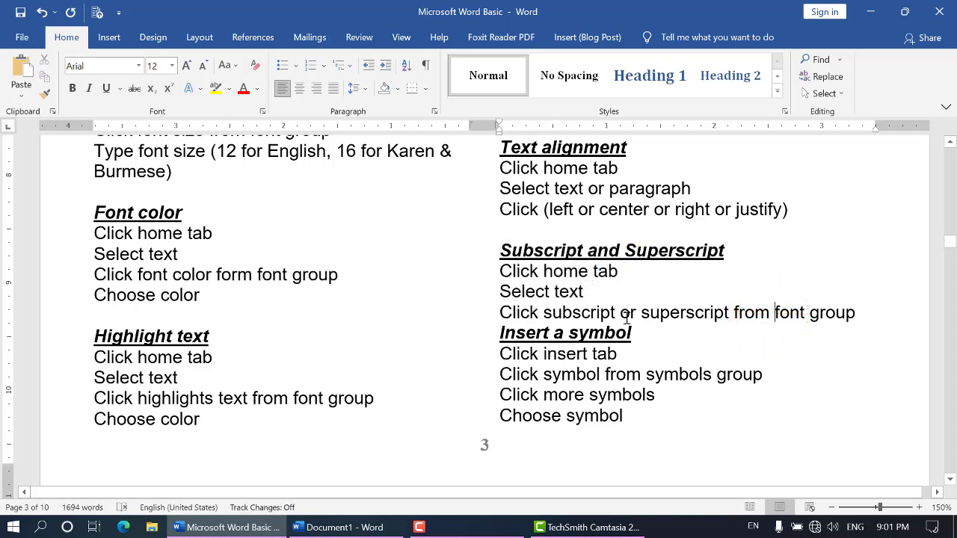
pyautogui.click(774, 312)
pyautogui.moveTo(774, 313); pyautogui.dragTo(849, 318)
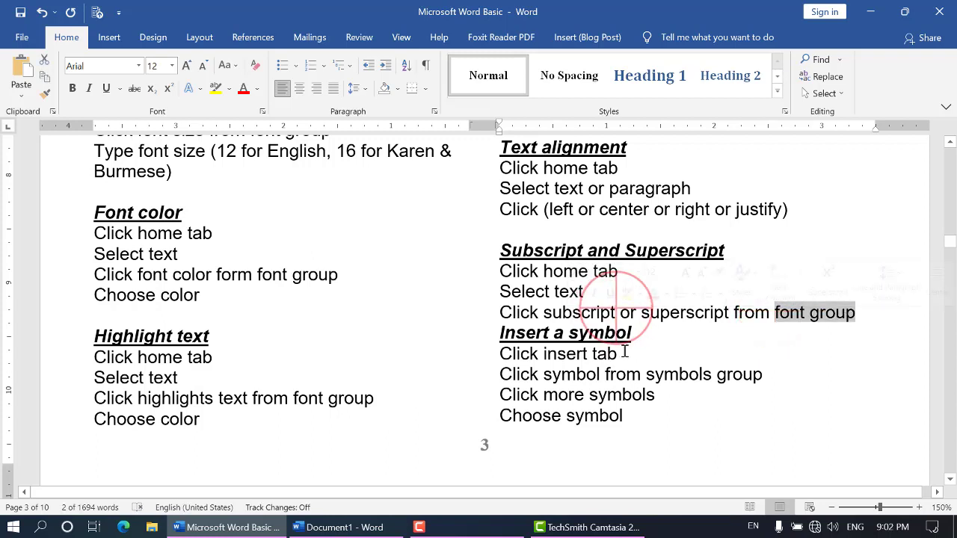
pyautogui.click(619, 314)
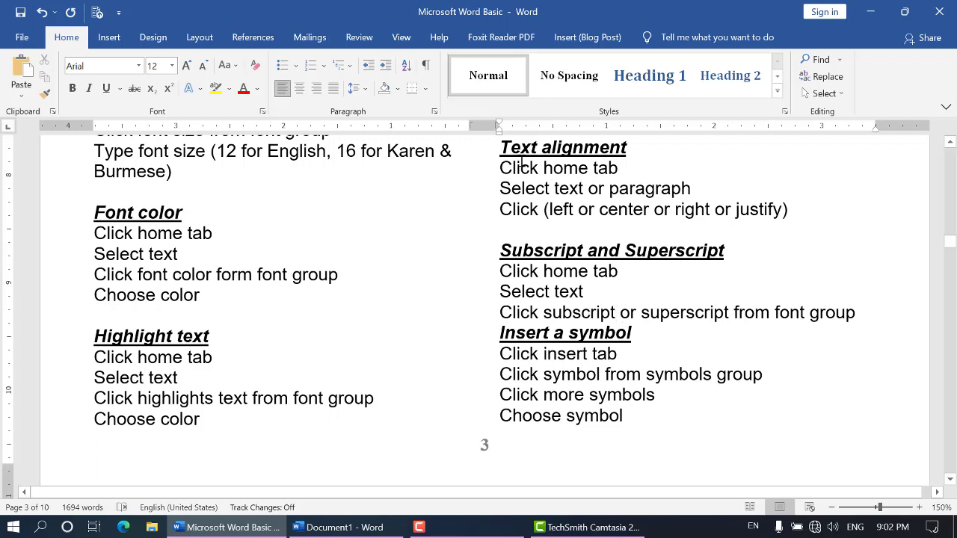
# - Read through the "Text alignment" instructions, highlighting the heading, the home tab, the text selection and the alignment options
pyautogui.doubleClick(519, 148)
pyautogui.moveTo(604, 147); pyautogui.dragTo(639, 149)
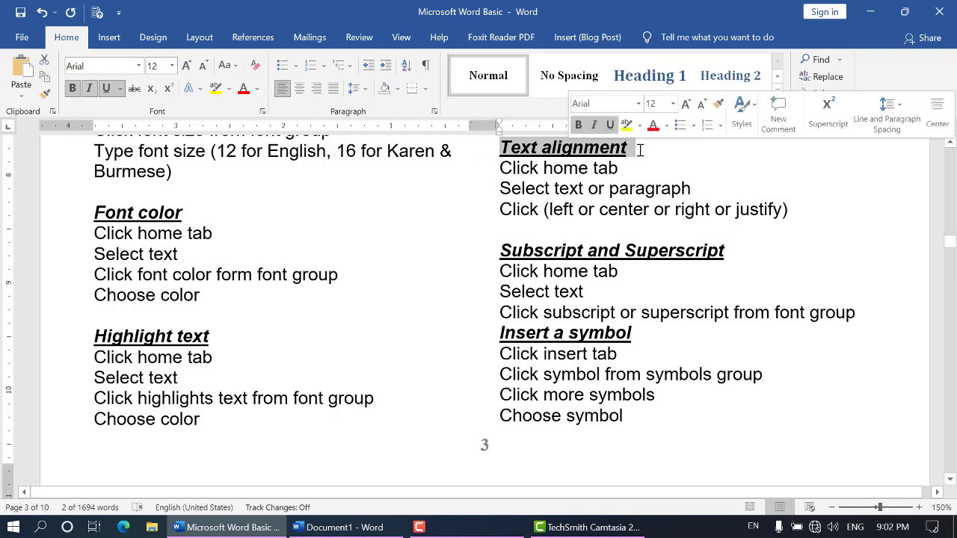
pyautogui.moveTo(560, 169); pyautogui.dragTo(613, 169)
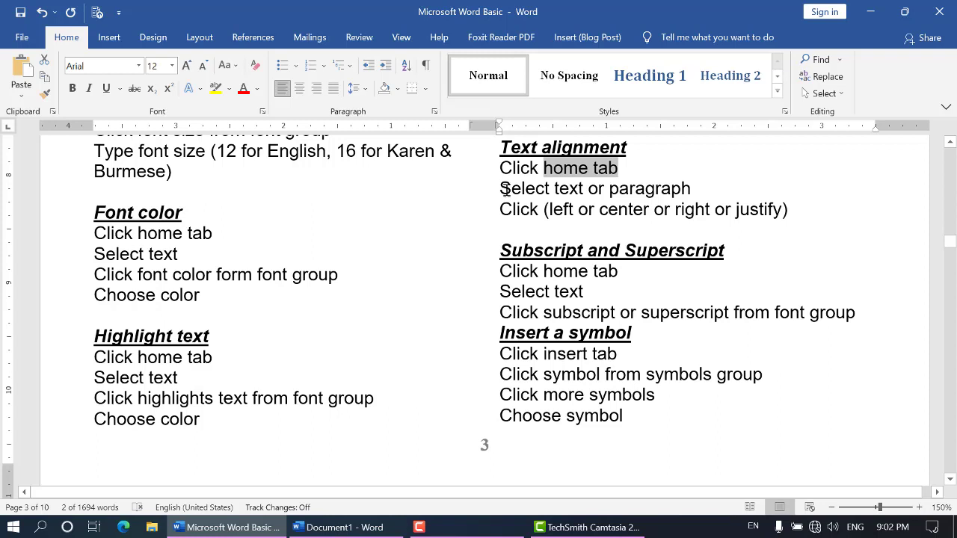
pyautogui.moveTo(505, 189); pyautogui.dragTo(589, 187)
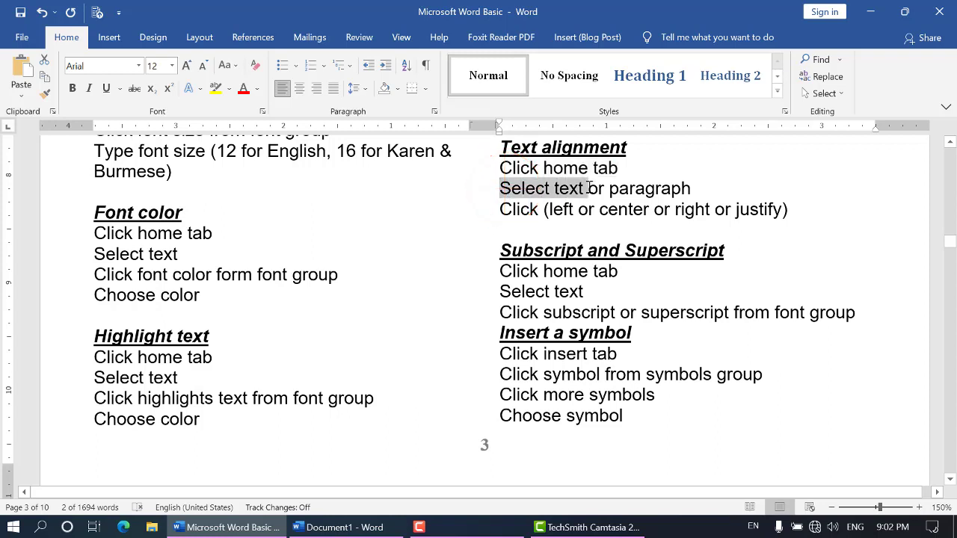
pyautogui.moveTo(589, 187); pyautogui.dragTo(696, 187)
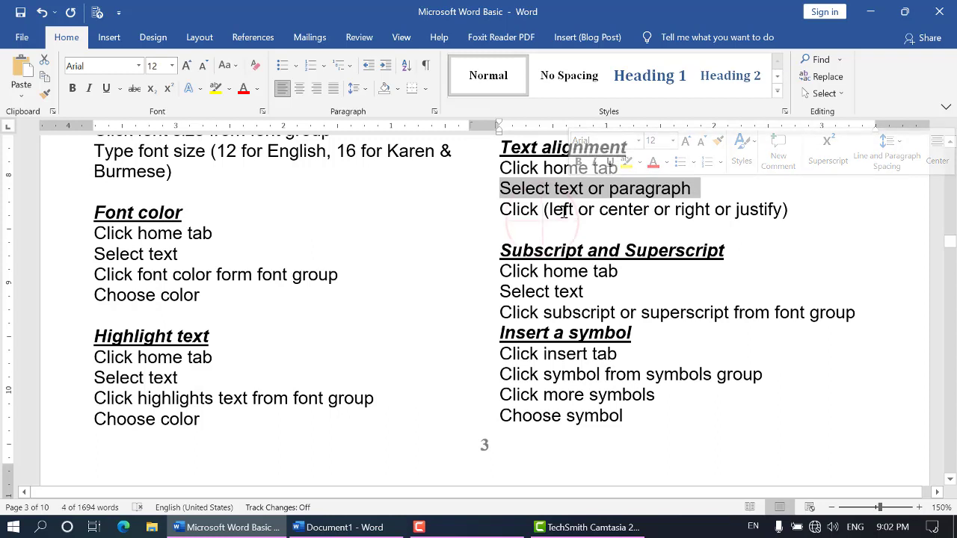
pyautogui.moveTo(551, 209); pyautogui.dragTo(776, 210)
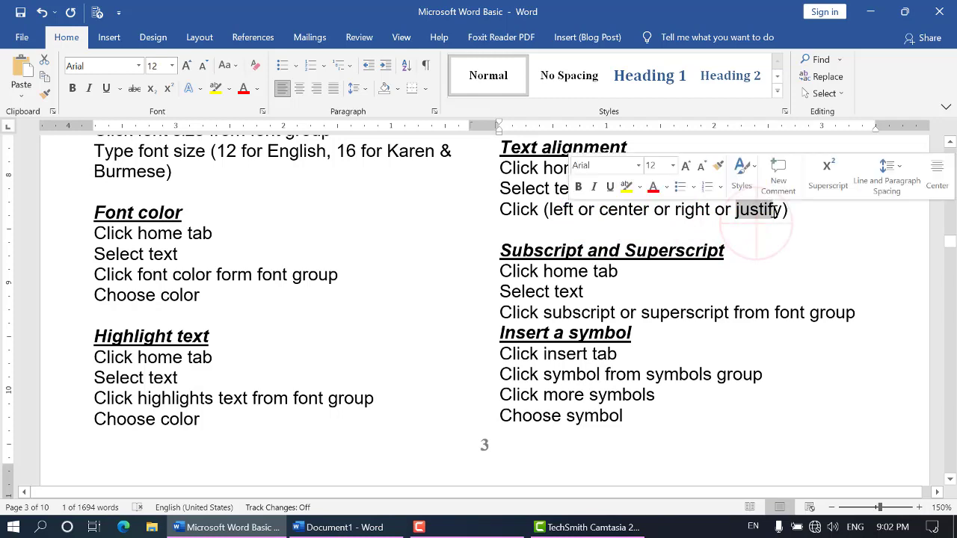
pyautogui.click(763, 209)
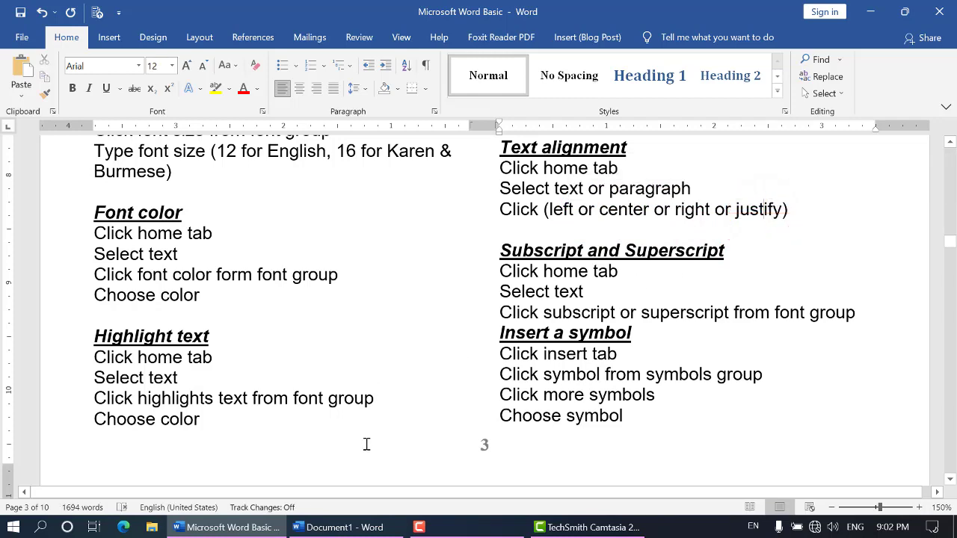
# - Switch to Document1 and select the date line "2nd, Nov 2021"
pyautogui.click(364, 526)
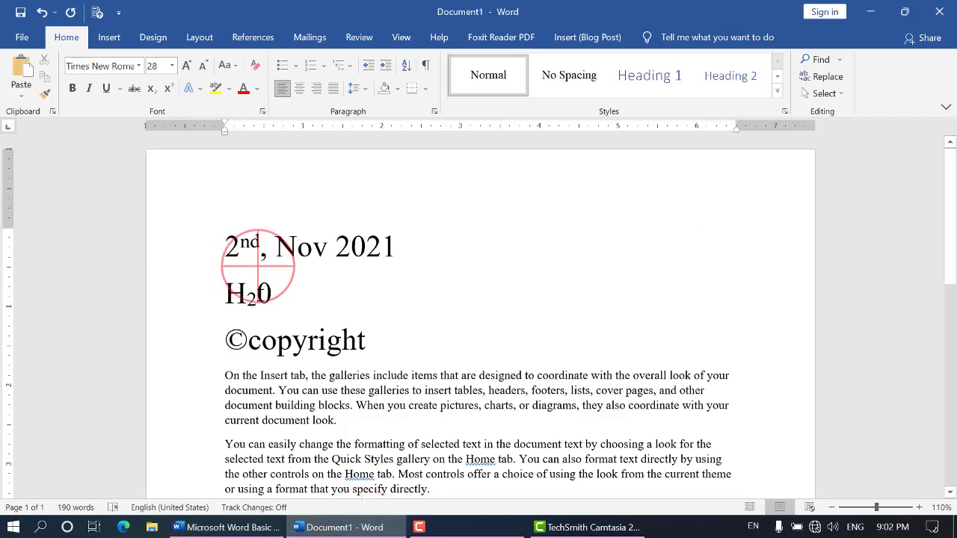
pyautogui.moveTo(226, 246); pyautogui.dragTo(385, 247)
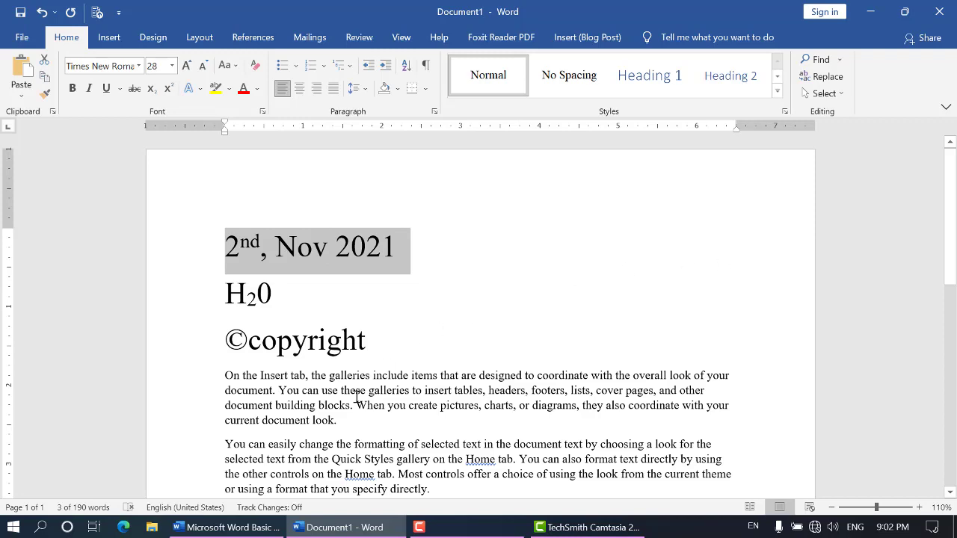
# - Return to the Microsoft Word Basic document and append "from Paragraph group" to the last line of the "Text alignment" instructions
pyautogui.click(258, 526)
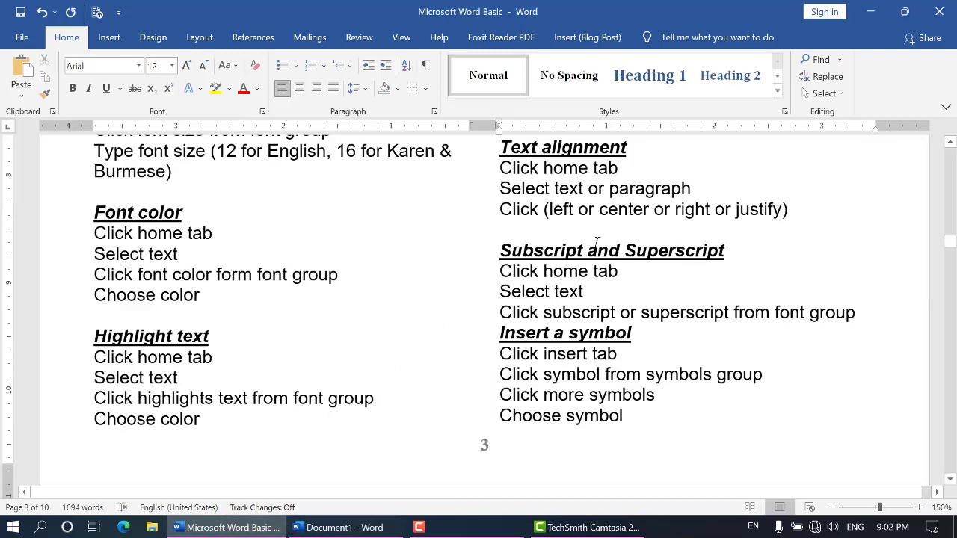
pyautogui.click(694, 188)
pyautogui.click(804, 211)
pyautogui.write('fro')
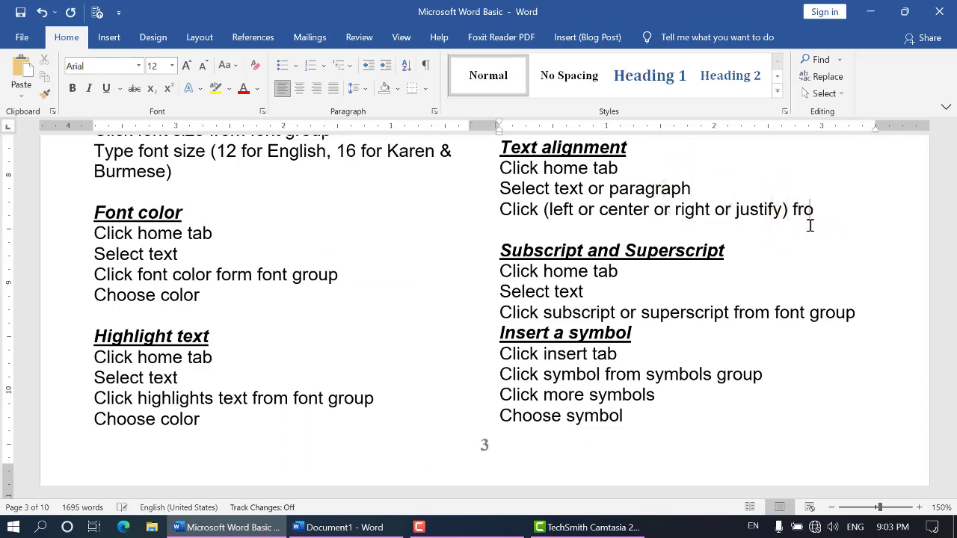
pyautogui.write('m Paragraph')
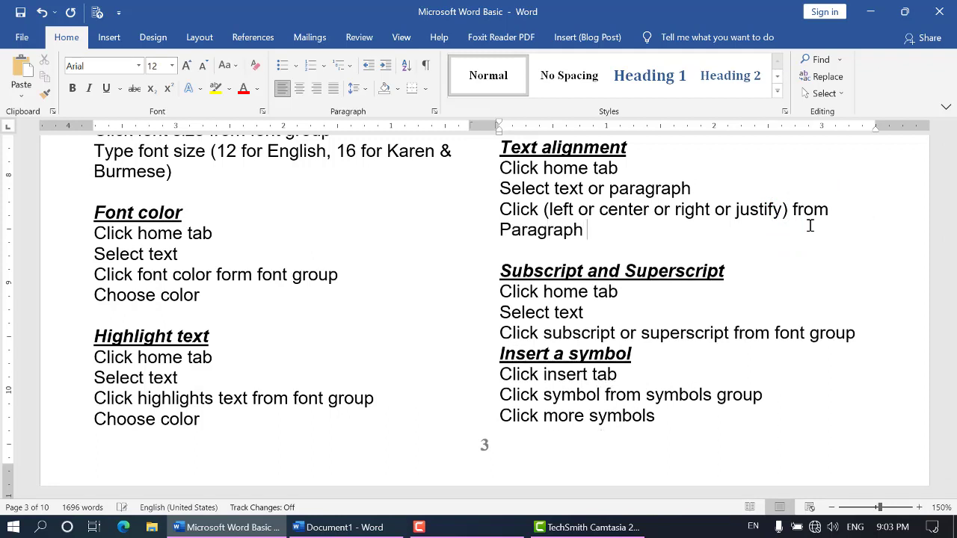
pyautogui.write(' group')
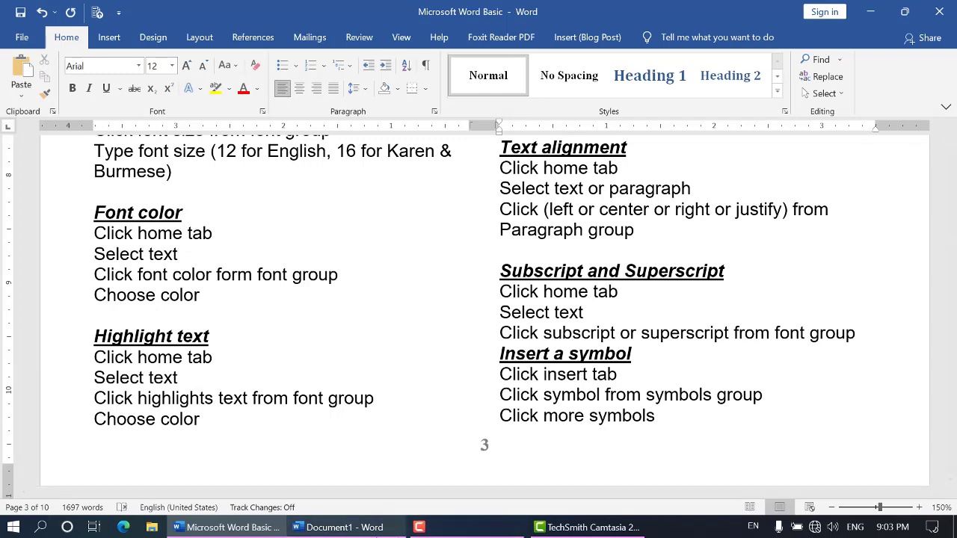
# - In Document1, center the date line "2nd, Nov 2021" and undo the centering
pyautogui.click(385, 525)
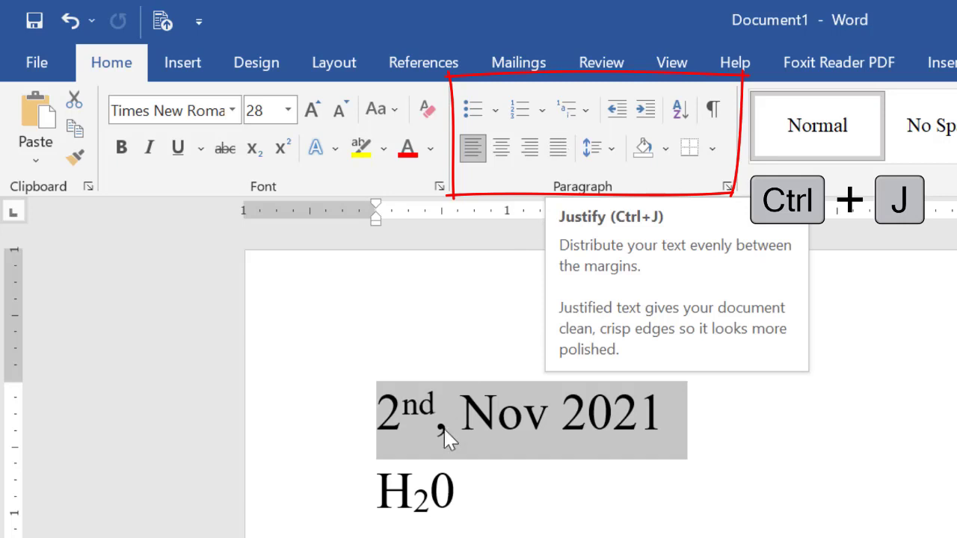
pyautogui.click(389, 410)
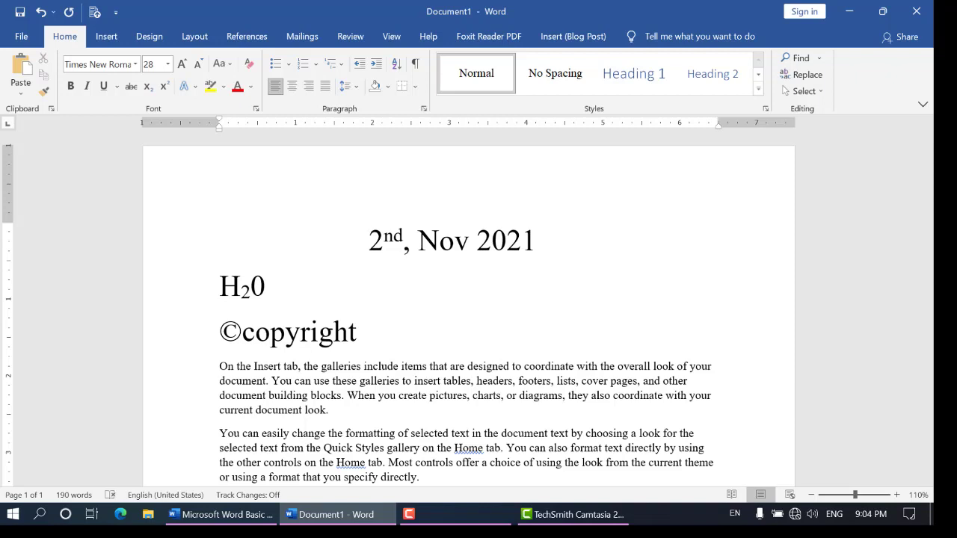
pyautogui.hotkey('ctrl', 'z')
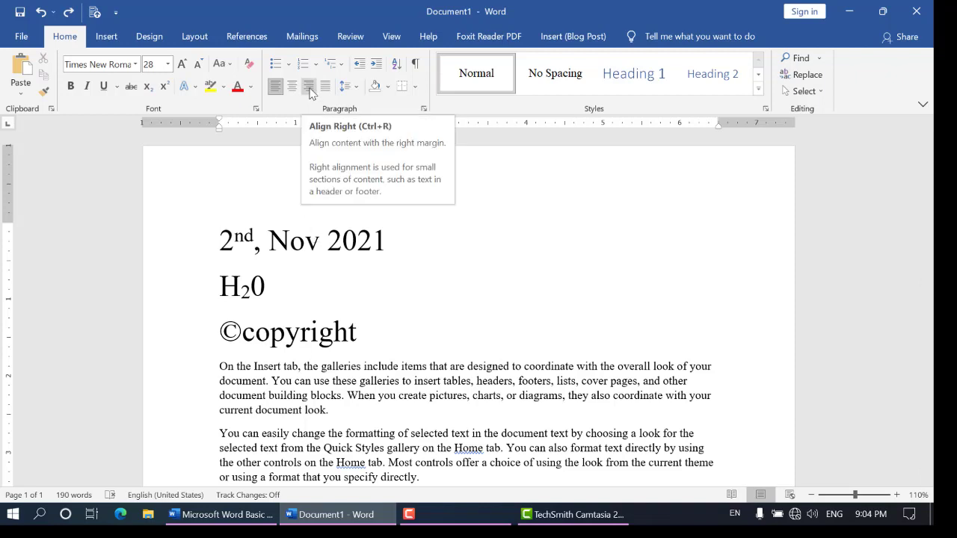
# - Align the date line "2nd, Nov 2021" to the right margin and deselect it
pyautogui.click(220, 243)
pyautogui.moveTo(221, 243); pyautogui.dragTo(391, 240)
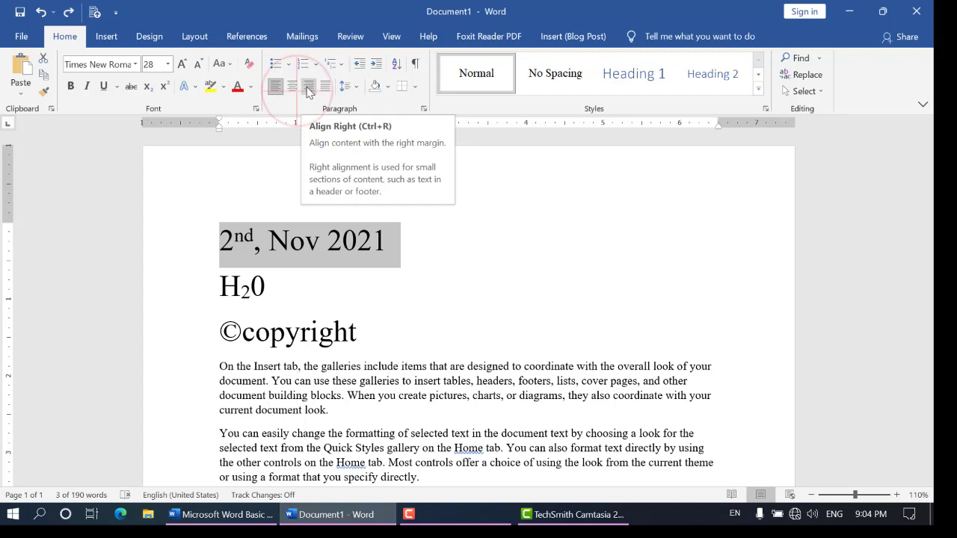
pyautogui.click(308, 87)
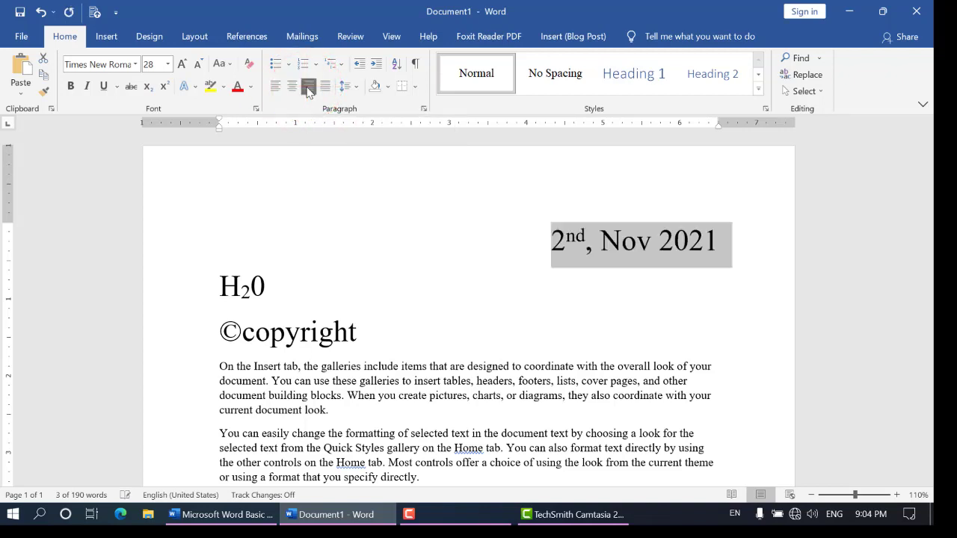
pyautogui.click(561, 257)
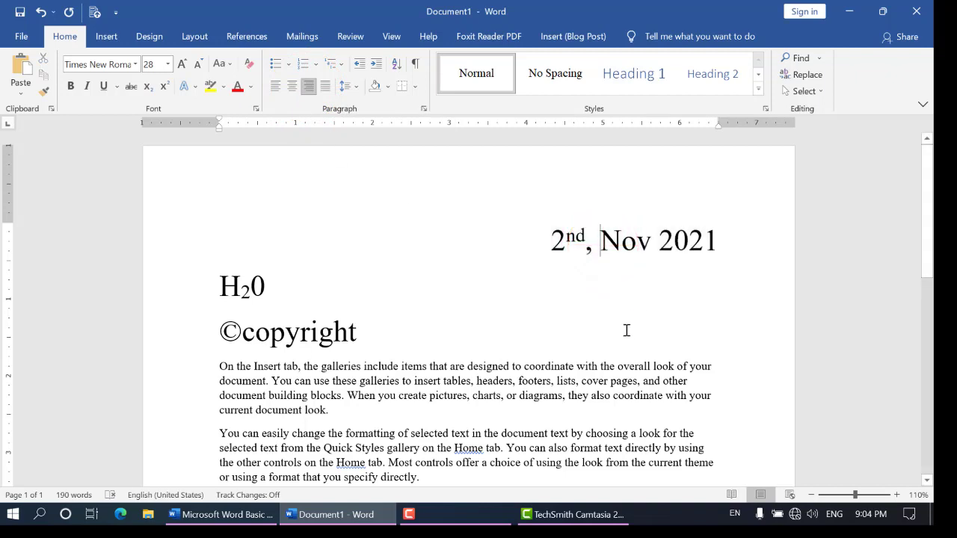
# - Select the three body paragraphs below "©copyright", justify them between the margins, and deselect them
pyautogui.scroll(-3, 626, 330)
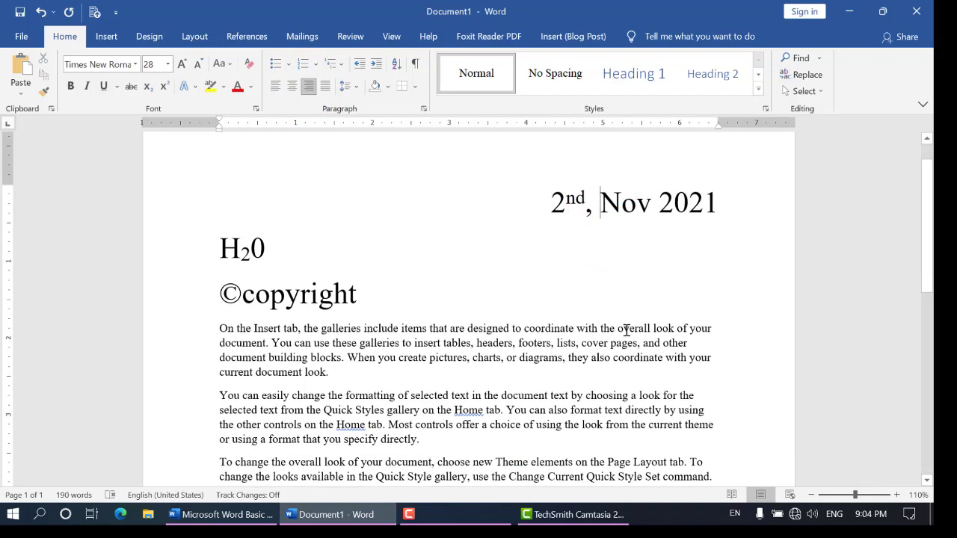
pyautogui.scroll(-1, 615, 314)
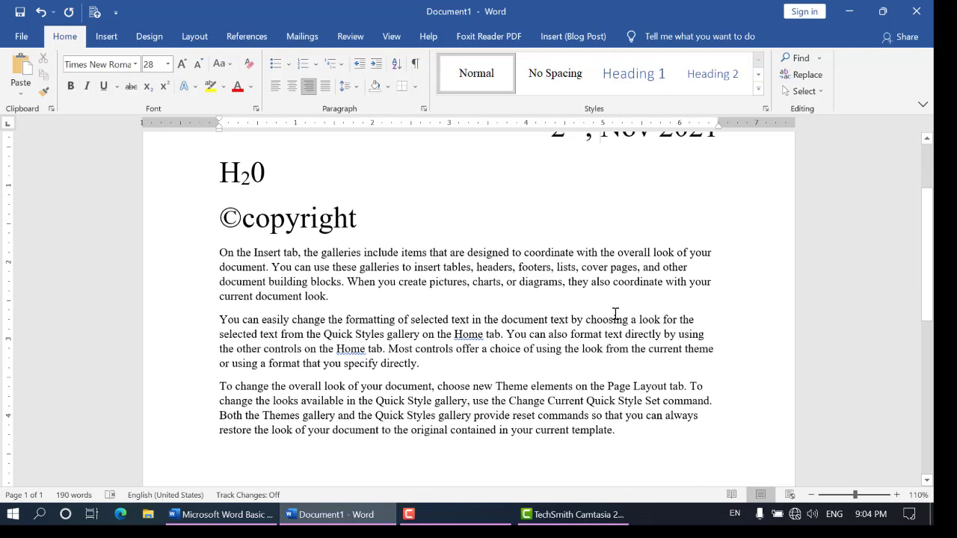
pyautogui.scroll(-1, 615, 314)
pyautogui.moveTo(619, 397); pyautogui.dragTo(566, 352)
pyautogui.moveTo(624, 395); pyautogui.dragTo(210, 222)
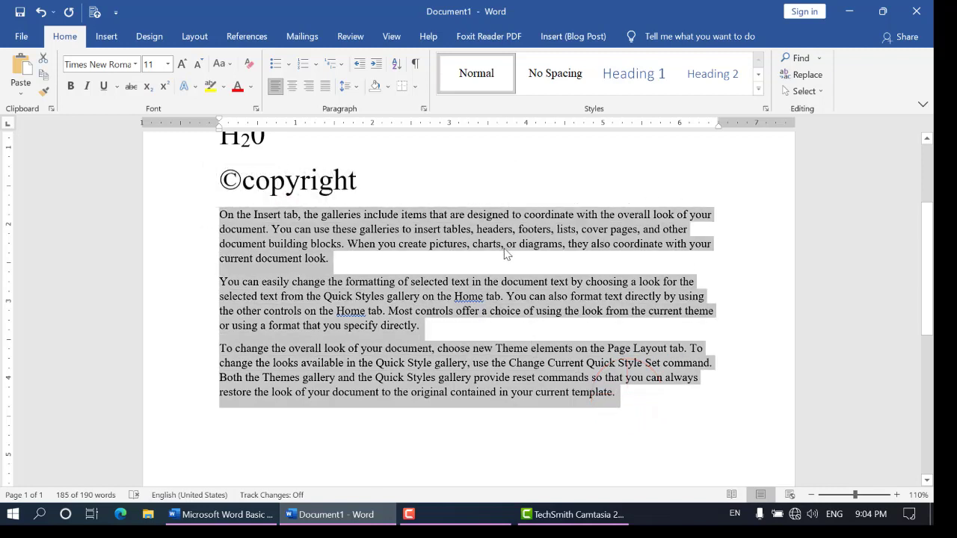
pyautogui.click(426, 265)
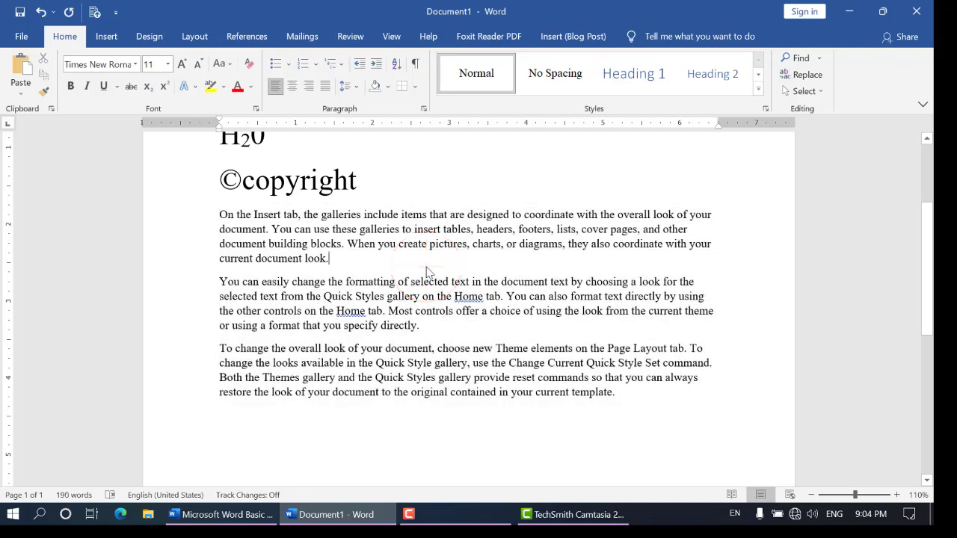
pyautogui.click(628, 387)
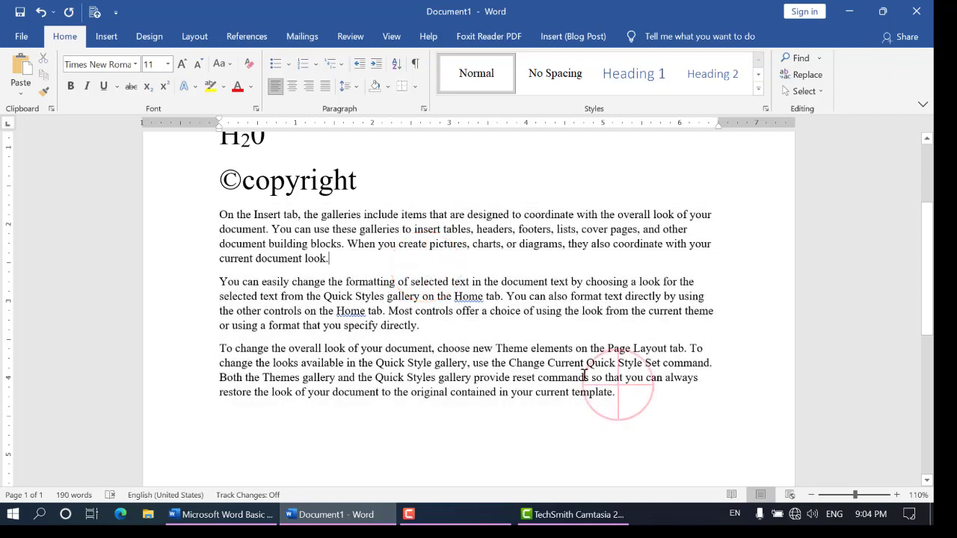
pyautogui.moveTo(628, 387); pyautogui.dragTo(194, 216)
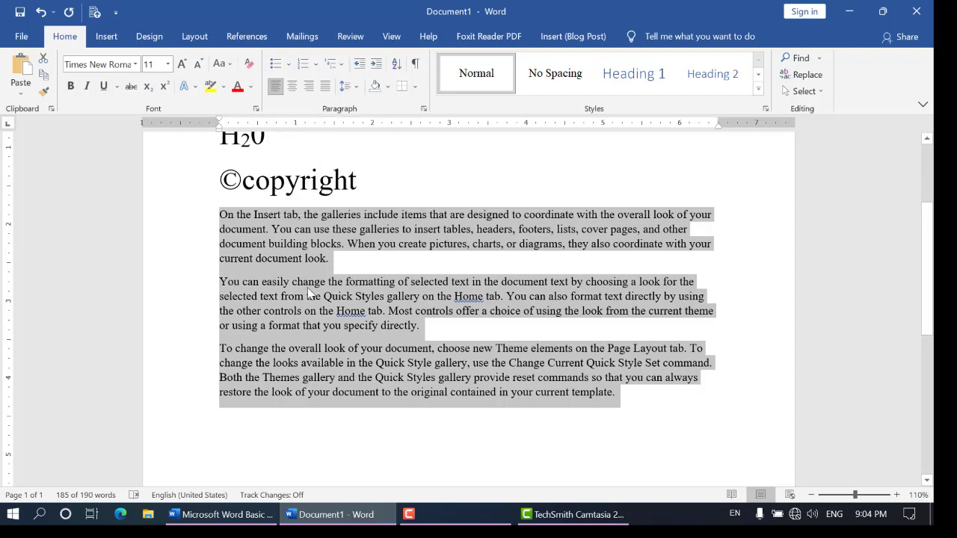
pyautogui.scroll(2, 308, 290)
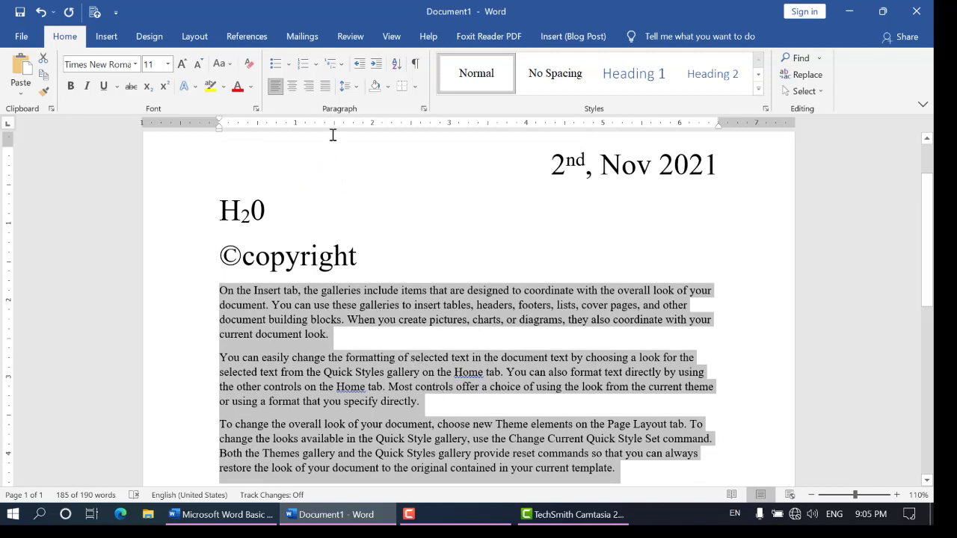
pyautogui.scroll(-1, 331, 133)
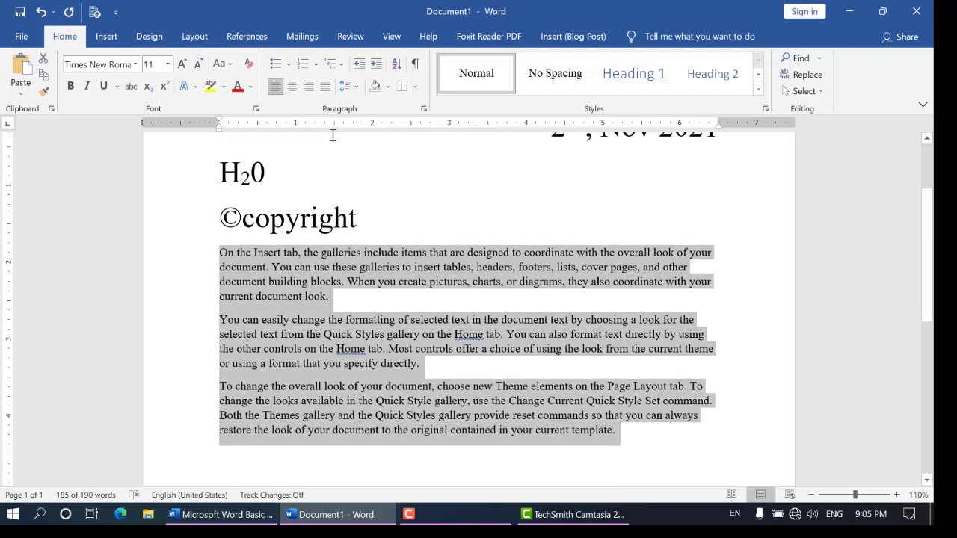
pyautogui.click(323, 88)
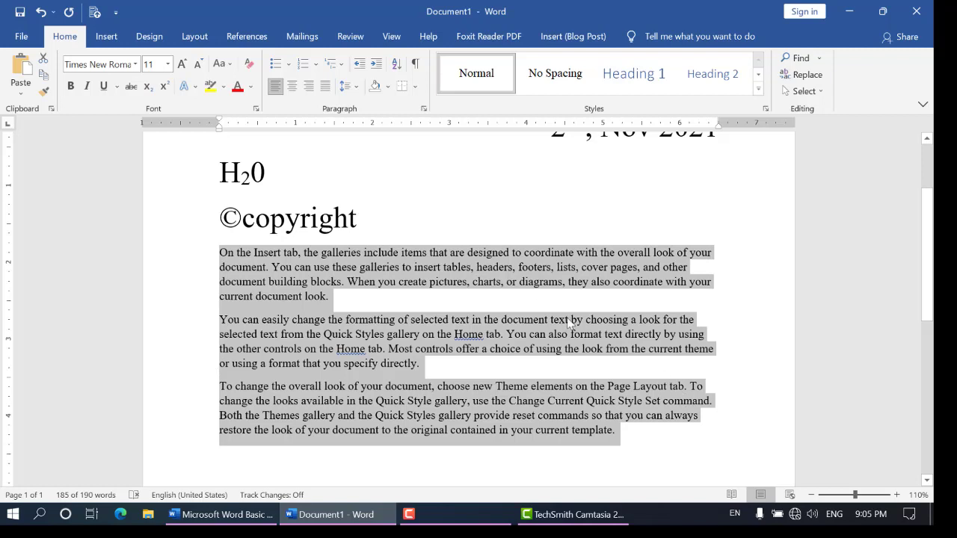
pyautogui.click(329, 86)
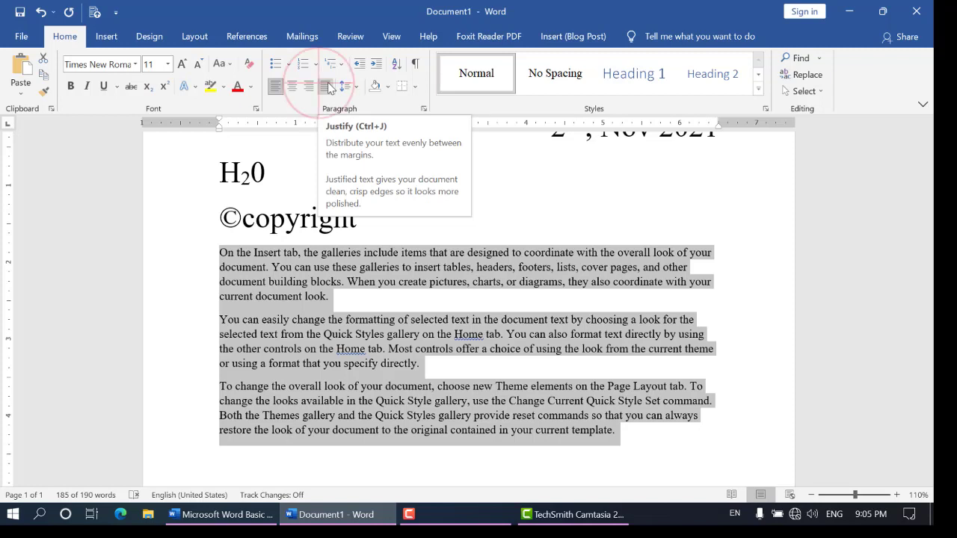
pyautogui.click(329, 87)
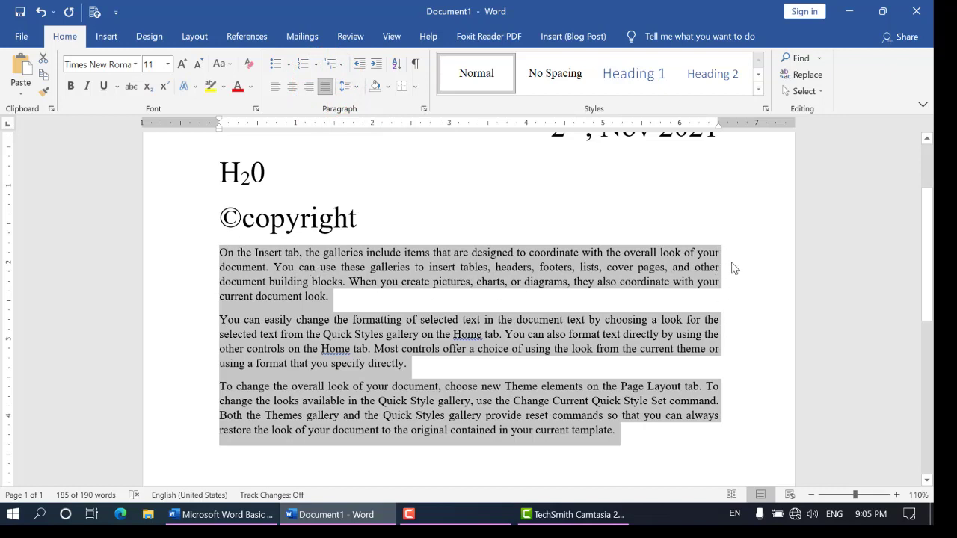
pyautogui.click(448, 296)
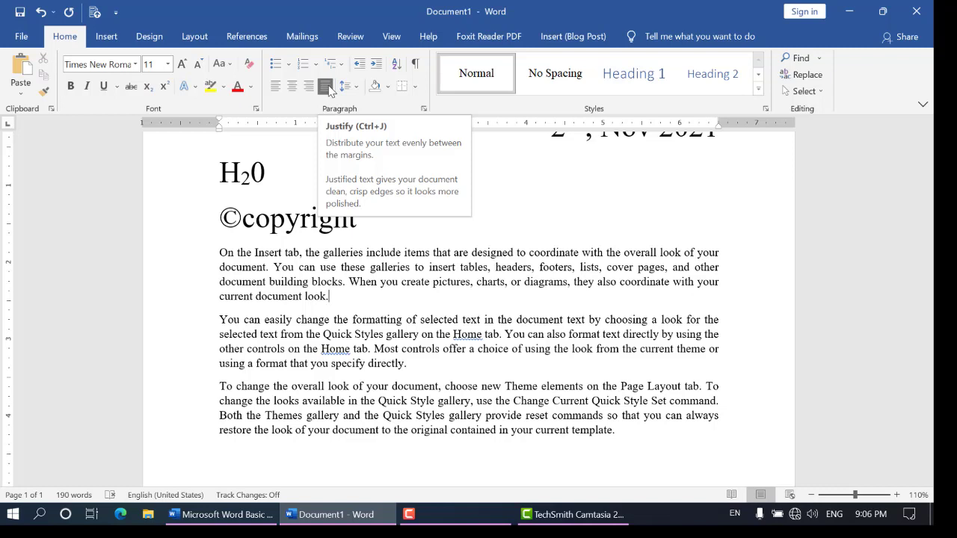
# - Left-align the first body paragraph and center the second one, starting with "You can easily change"
pyautogui.moveTo(331, 296); pyautogui.dragTo(217, 251)
pyautogui.click(275, 86)
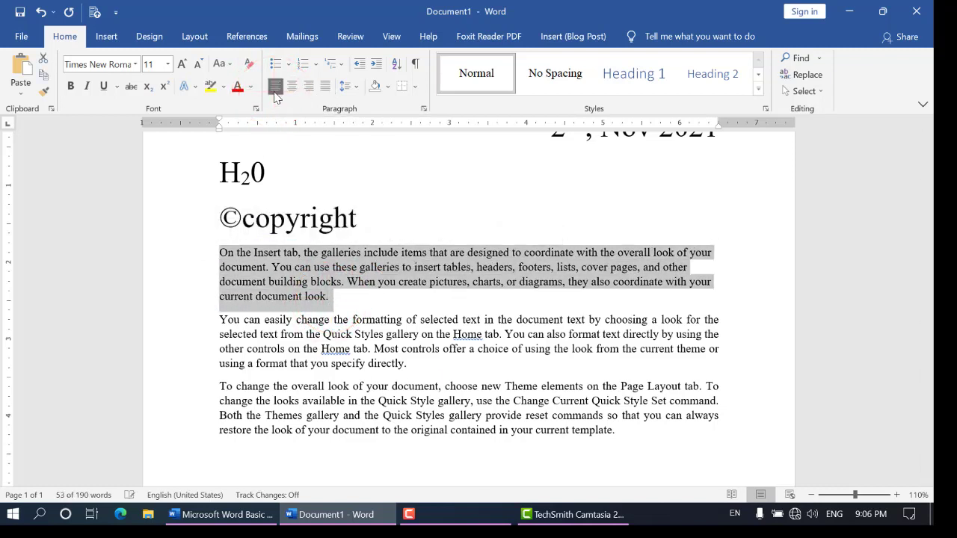
pyautogui.moveTo(408, 365); pyautogui.dragTo(218, 317)
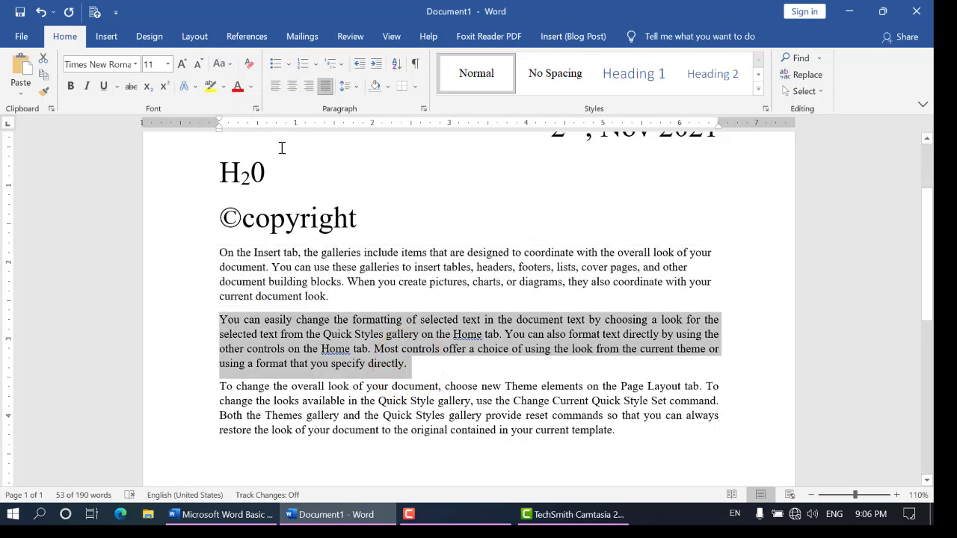
pyautogui.click(293, 91)
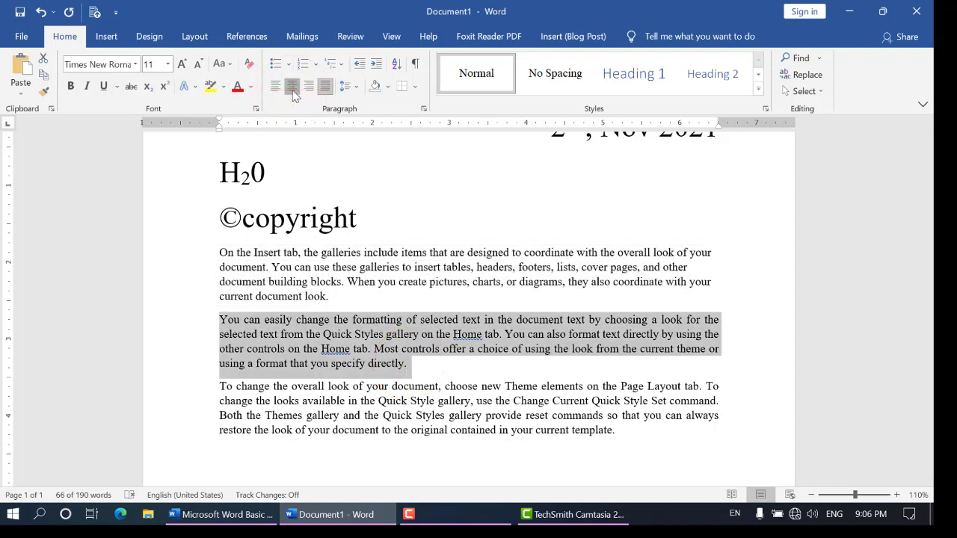
pyautogui.click(292, 90)
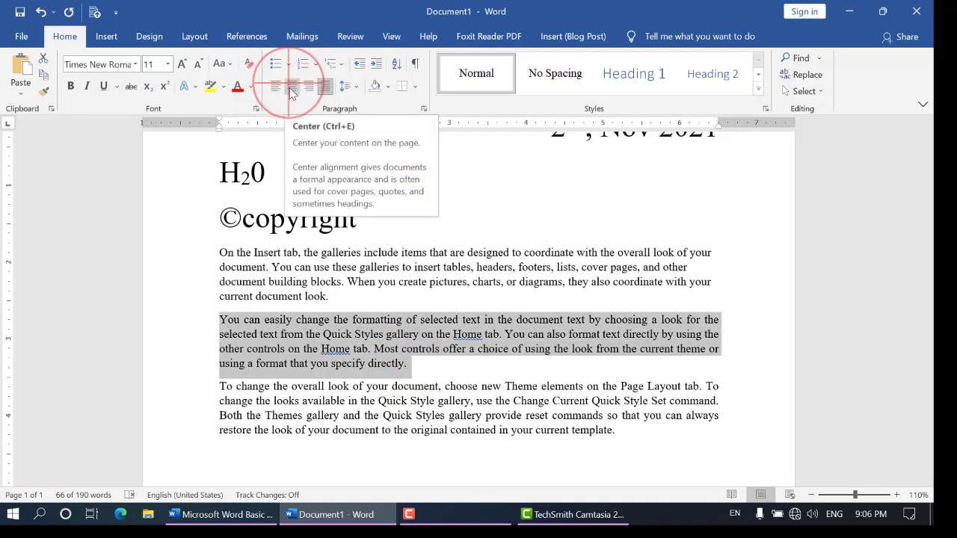
# - Align the third body paragraph, starting with "To change the overall look", to the right margin
pyautogui.click(629, 431)
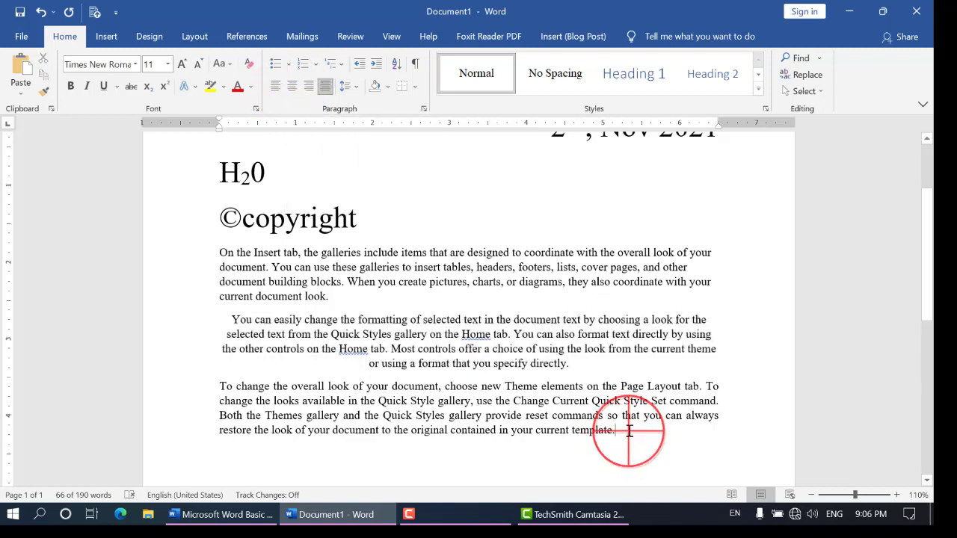
pyautogui.moveTo(628, 431); pyautogui.dragTo(219, 386)
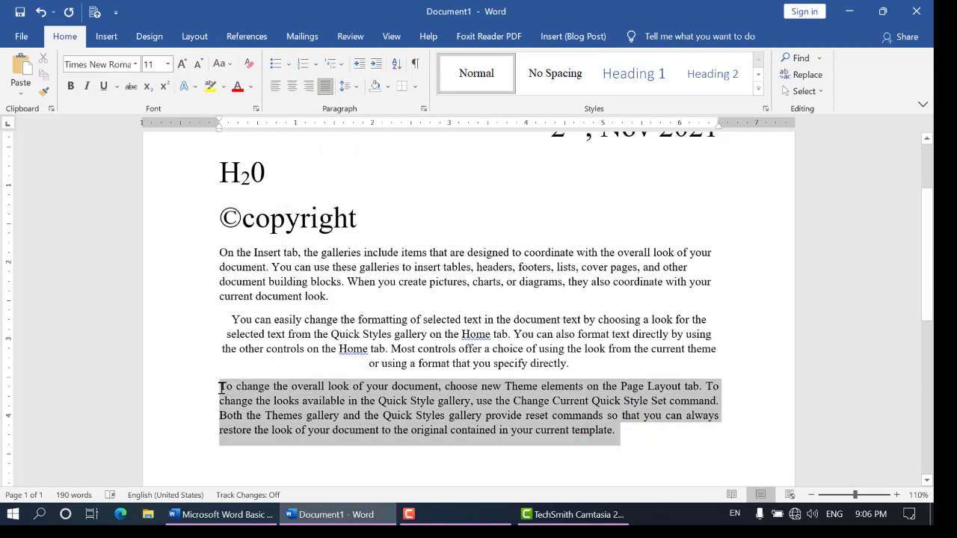
pyautogui.click(313, 88)
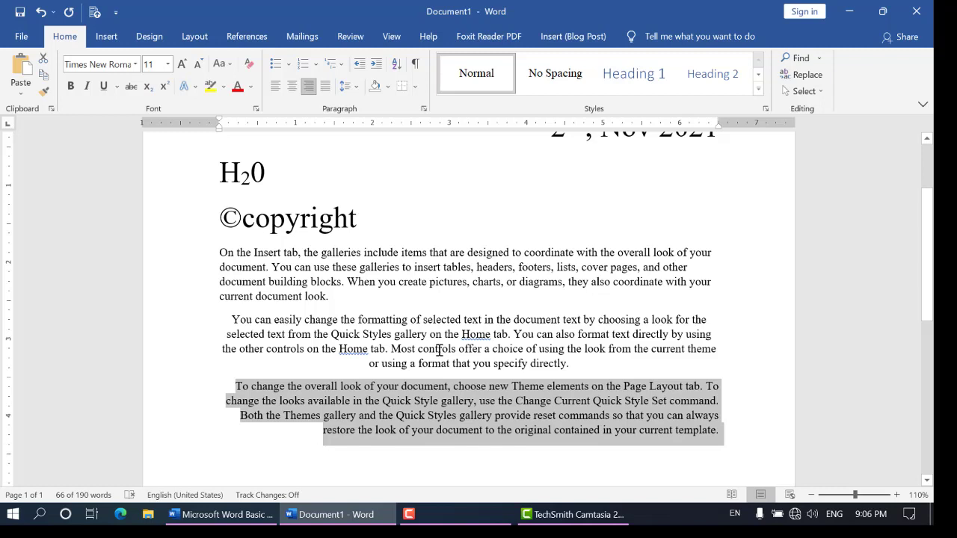
# - Apply justified alignment to all three body paragraphs together and deselect them
pyautogui.click(740, 419)
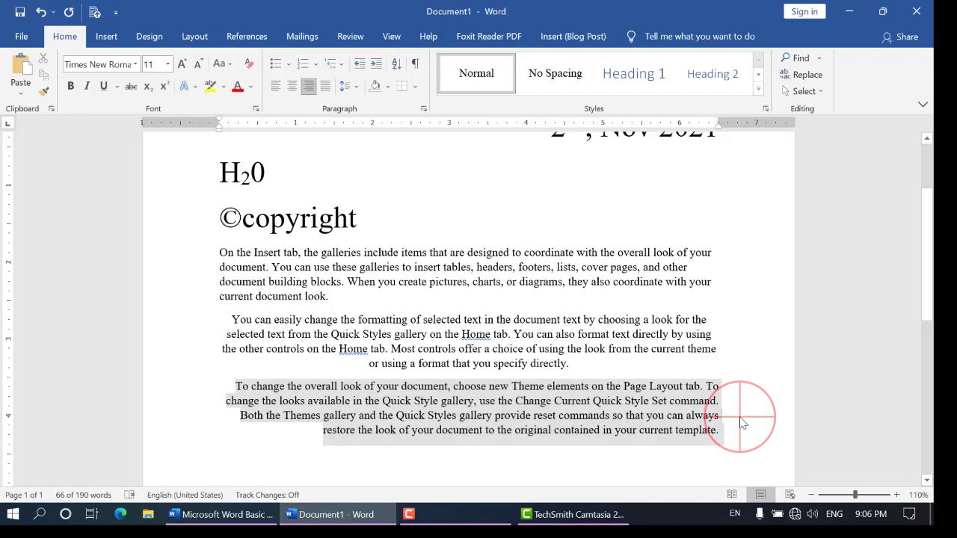
pyautogui.moveTo(739, 417); pyautogui.dragTo(220, 252)
pyautogui.click(324, 85)
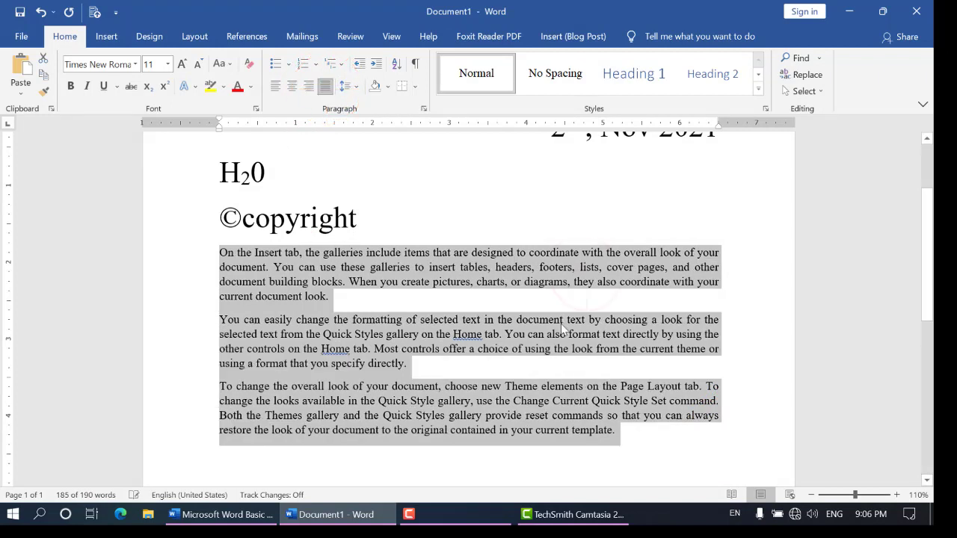
pyautogui.click(590, 263)
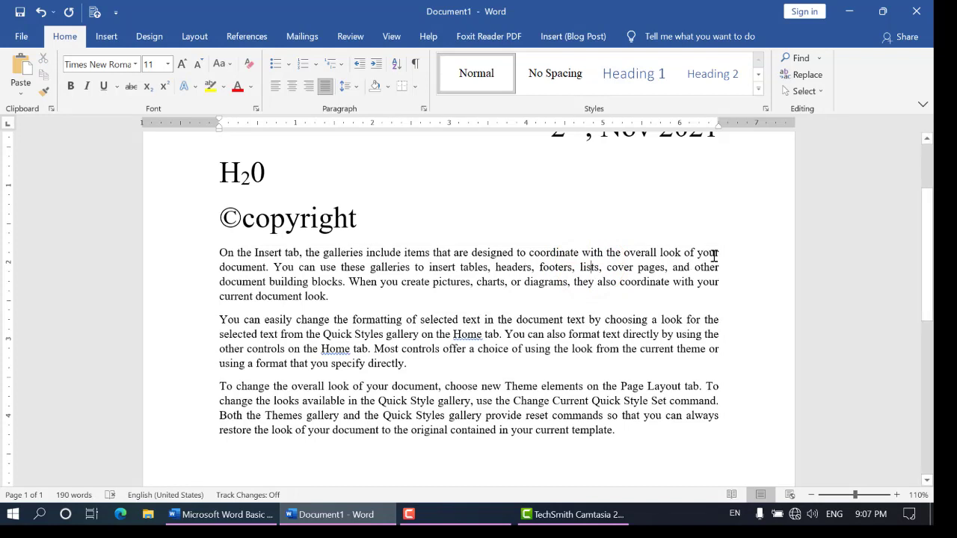
# - Examine where the lines of the first justified paragraph begin and end relative to both margins
pyautogui.click(223, 247)
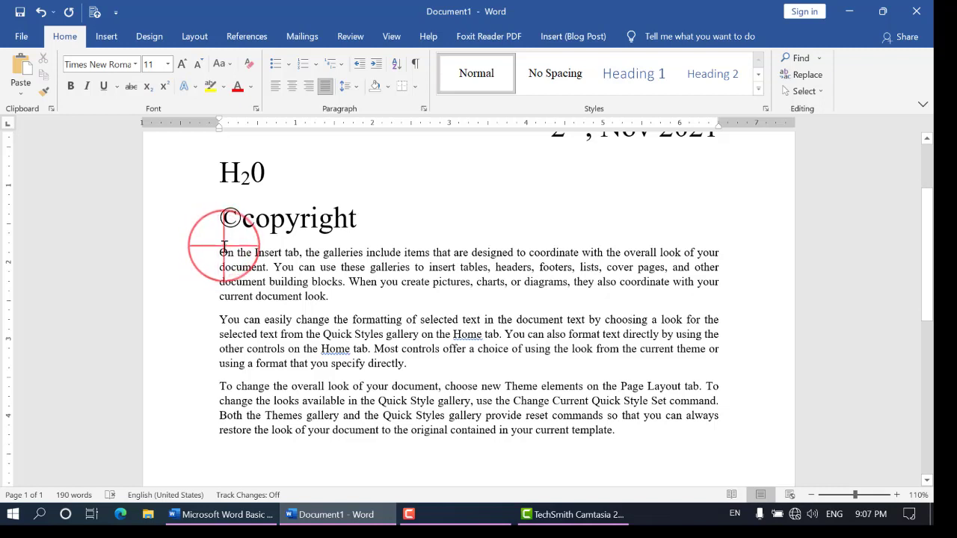
pyautogui.moveTo(223, 247); pyautogui.dragTo(719, 253)
pyautogui.click(701, 255)
pyautogui.click(720, 252)
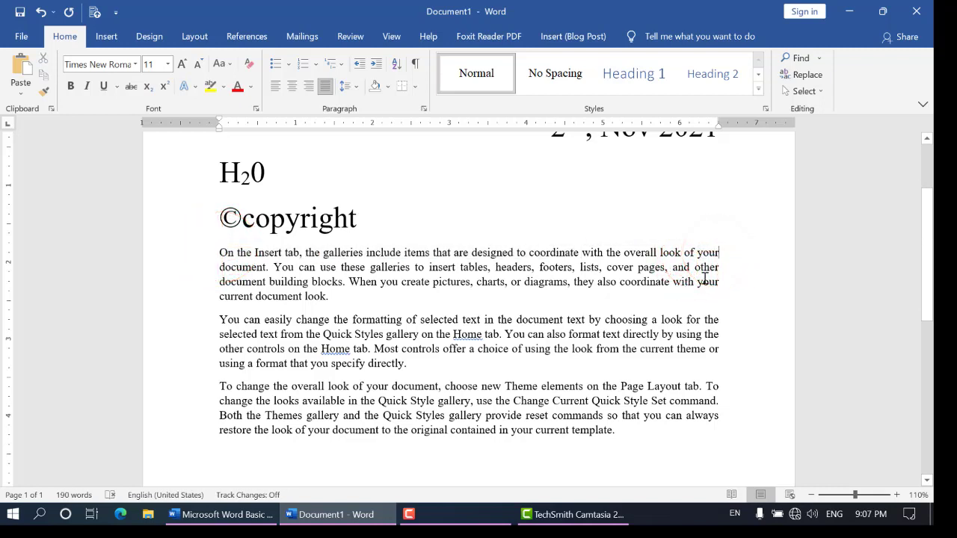
pyautogui.click(220, 267)
pyautogui.click(221, 267)
pyautogui.click(718, 267)
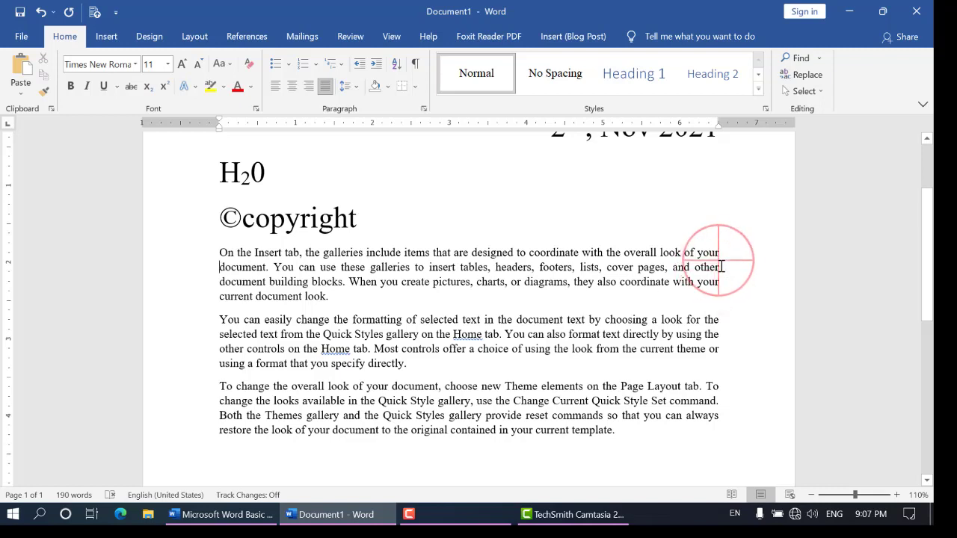
pyautogui.moveTo(718, 267); pyautogui.dragTo(705, 299)
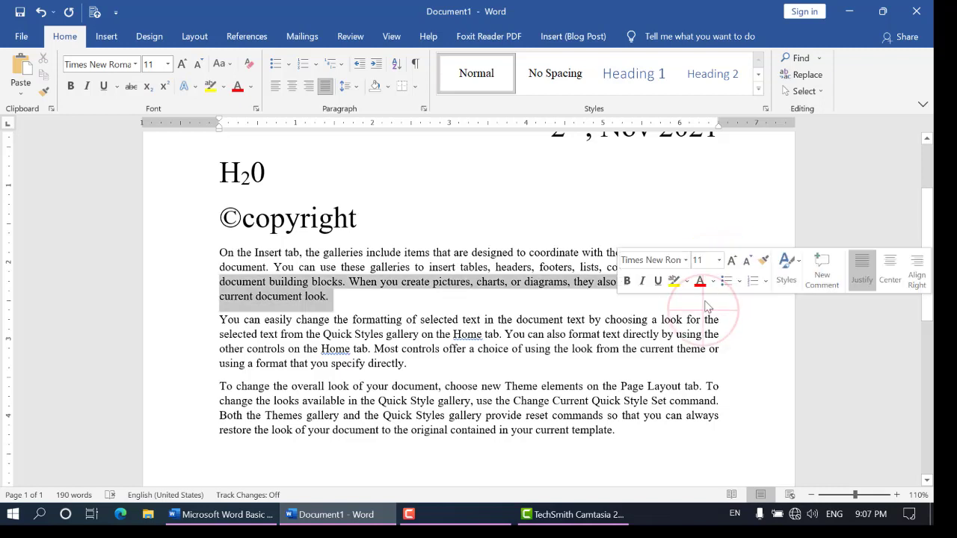
pyautogui.click(705, 299)
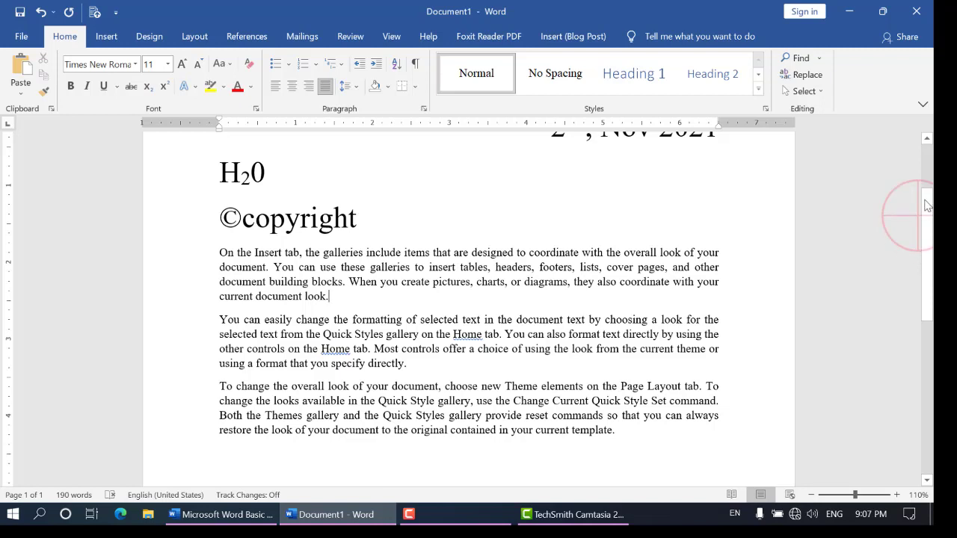
# - Center the second body paragraph, starting with "You can easily change", and deselect it
pyautogui.moveTo(928, 216); pyautogui.dragTo(932, 209)
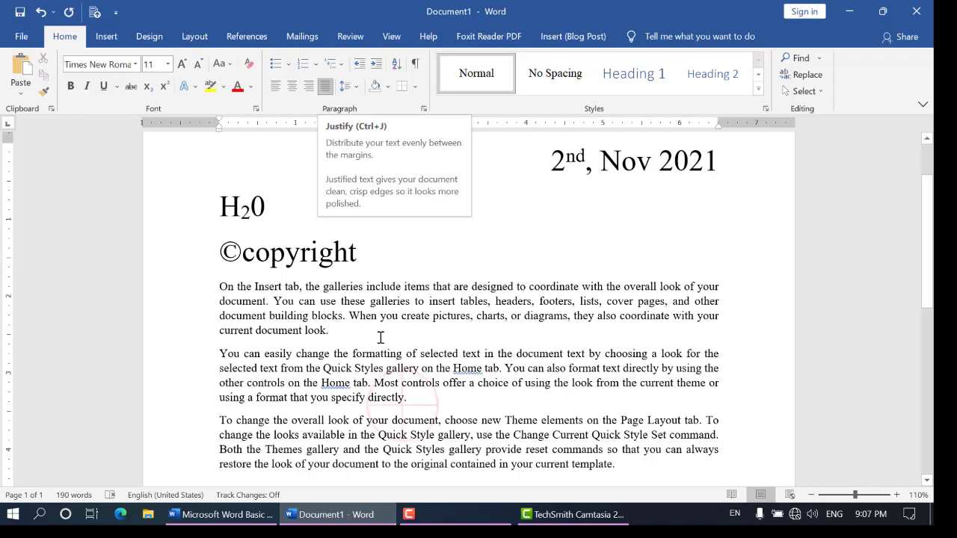
pyautogui.moveTo(406, 397); pyautogui.dragTo(223, 356)
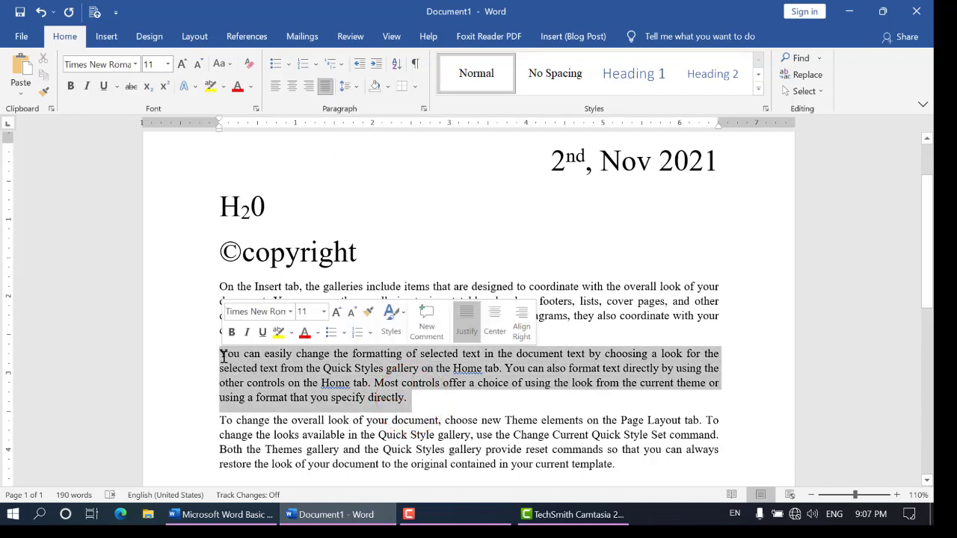
pyautogui.click(293, 88)
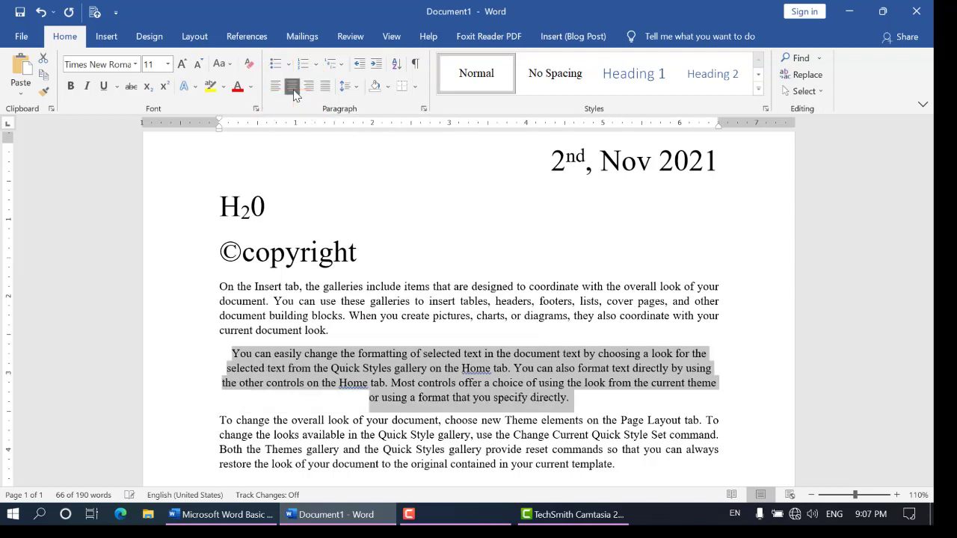
pyautogui.click(429, 301)
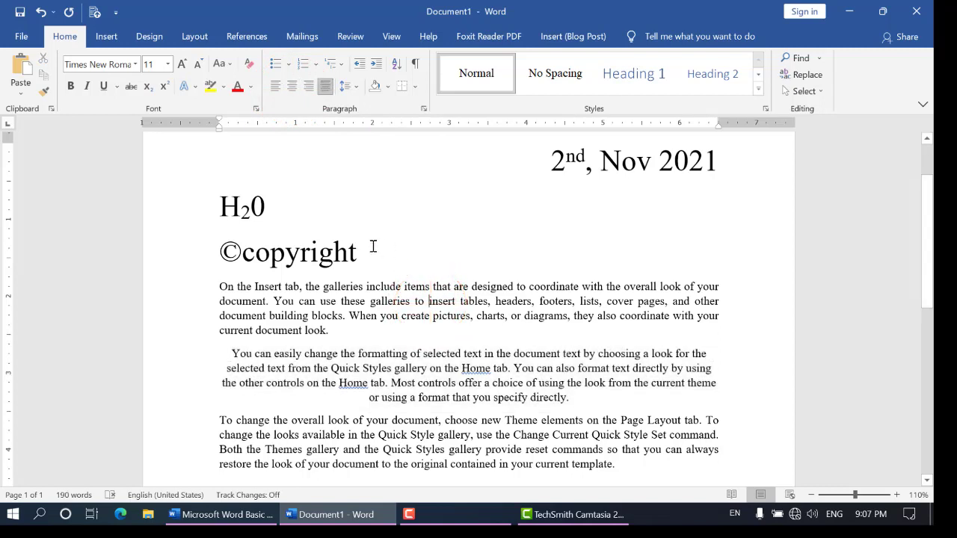
# - Align the date line "2nd, Nov 2021" to the left margin and return it to right alignment
pyautogui.moveTo(544, 157); pyautogui.dragTo(741, 158)
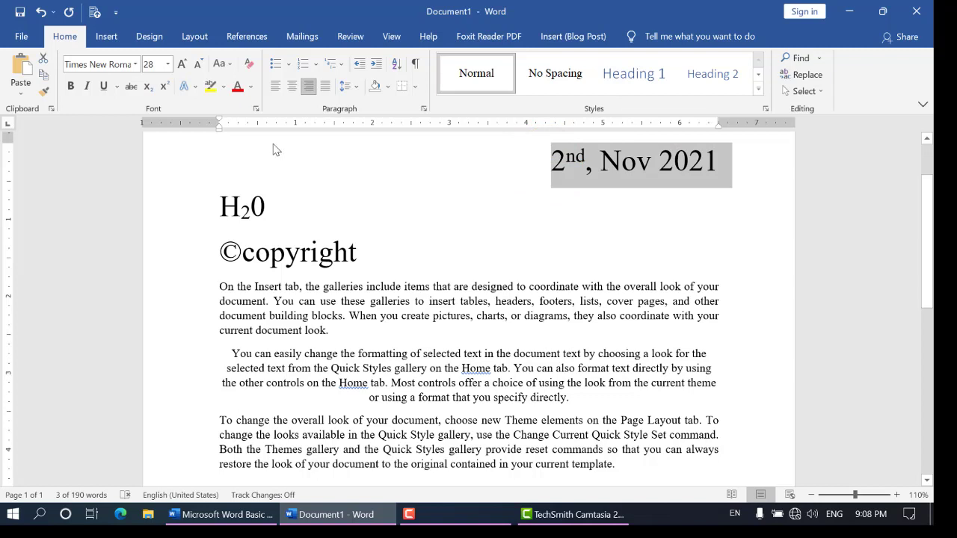
pyautogui.click(275, 86)
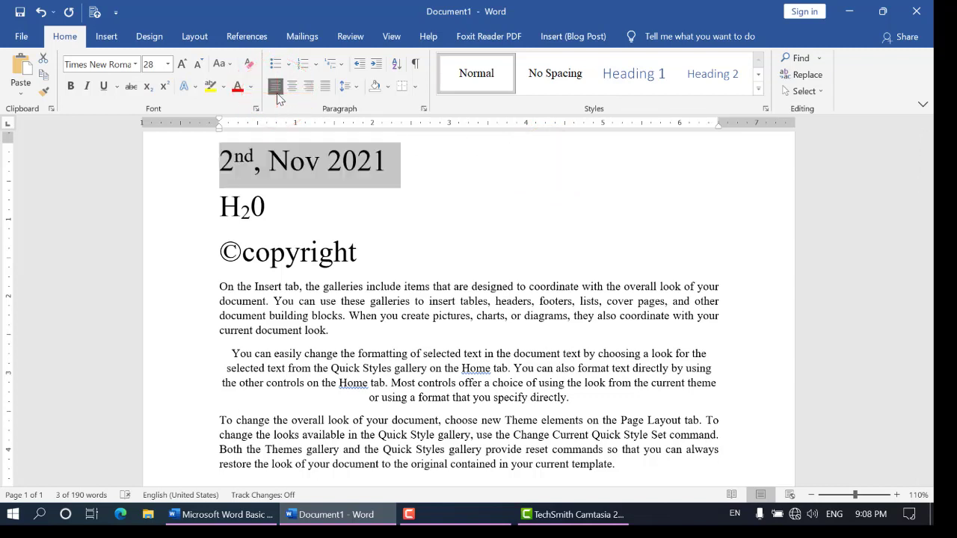
pyautogui.click(308, 87)
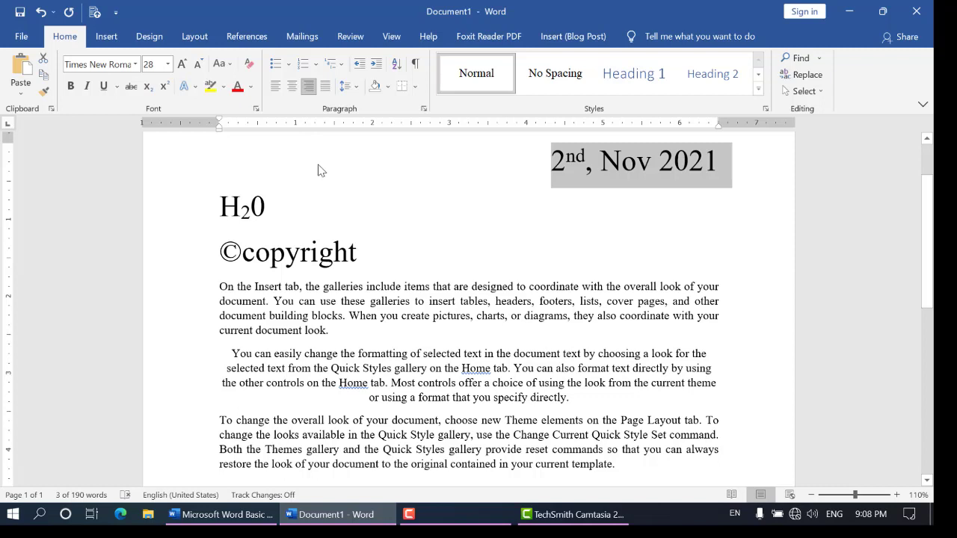
pyautogui.scroll(-1, 300, 279)
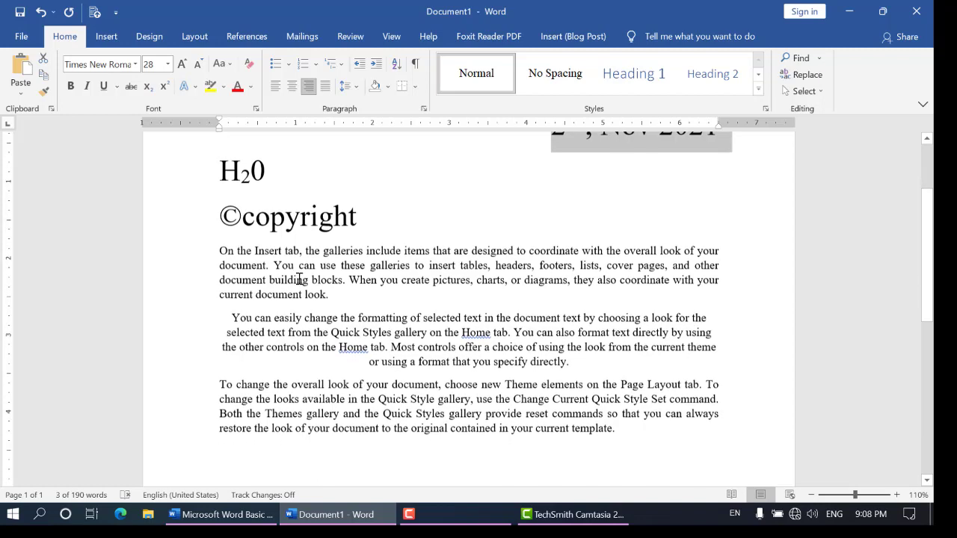
# - Left-align all three body paragraphs together, return them to justified alignment and deselect them
pyautogui.moveTo(622, 424); pyautogui.dragTo(207, 252)
pyautogui.click(275, 86)
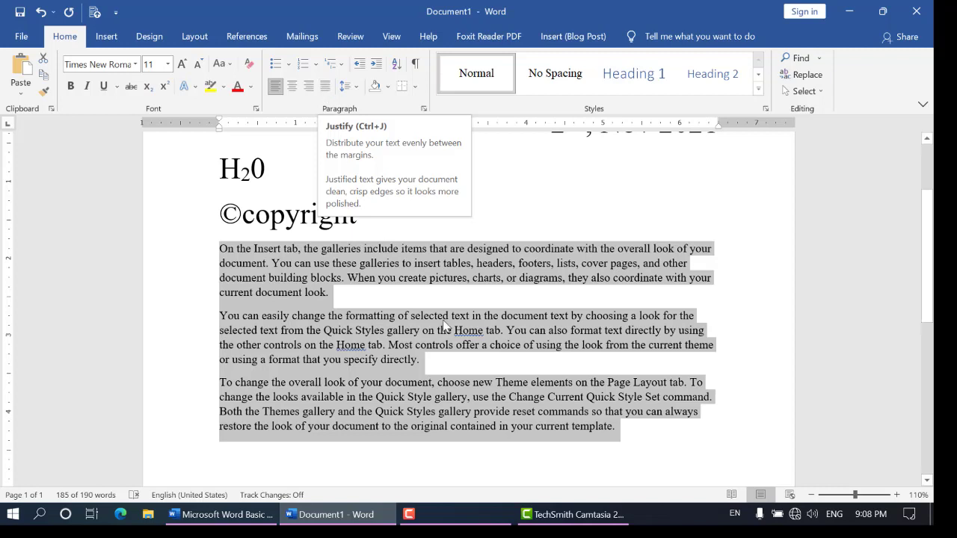
pyautogui.click(326, 88)
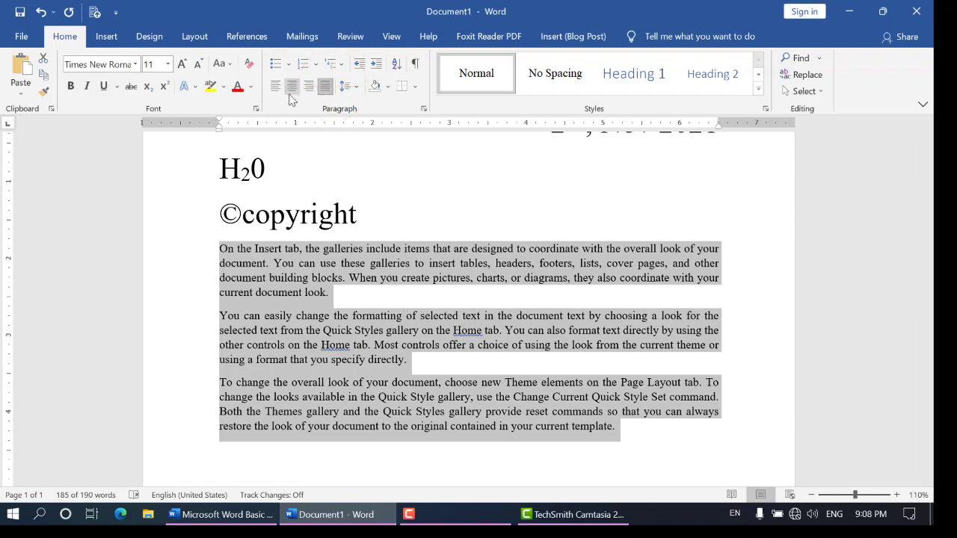
pyautogui.click(388, 337)
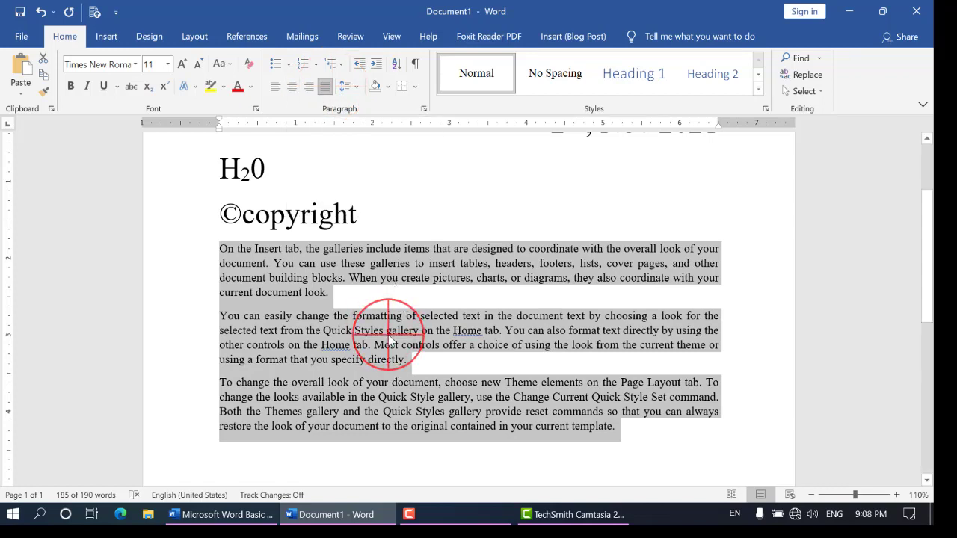
# - Select and copy the © symbol in front of "copyright"
pyautogui.scroll(1, 402, 337)
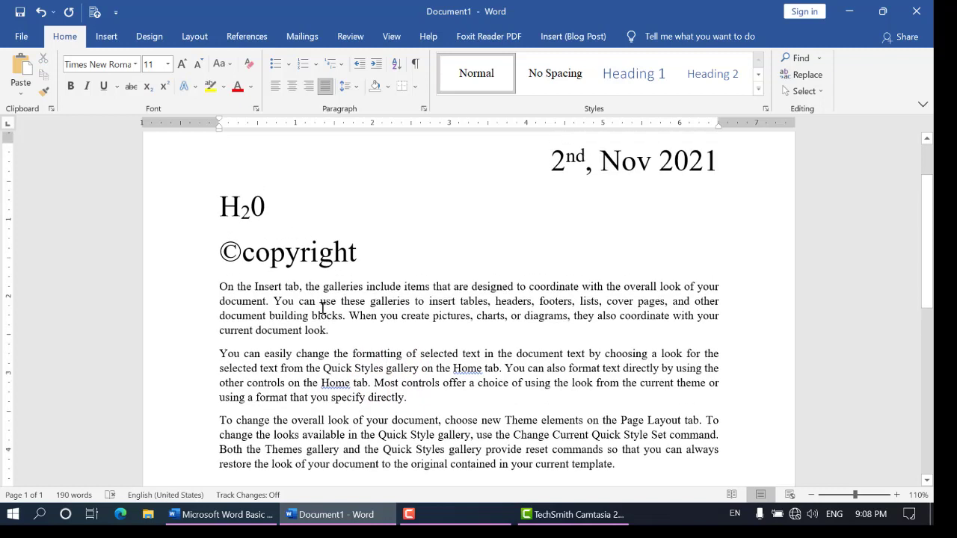
pyautogui.click(243, 248)
pyautogui.moveTo(243, 249); pyautogui.dragTo(201, 241)
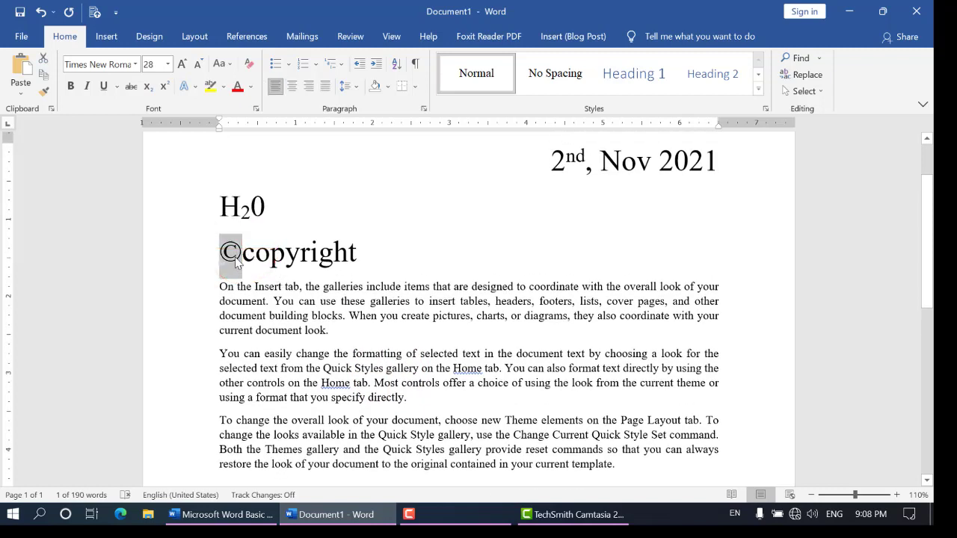
pyautogui.hotkey('ctrl', 'c')
# - Switch to the Microsoft Word Basic notes and examine each instruction under "Insert a symbol", through "Choose symbol" on the following page
pyautogui.click(228, 514)
pyautogui.scroll(-3, 495, 299)
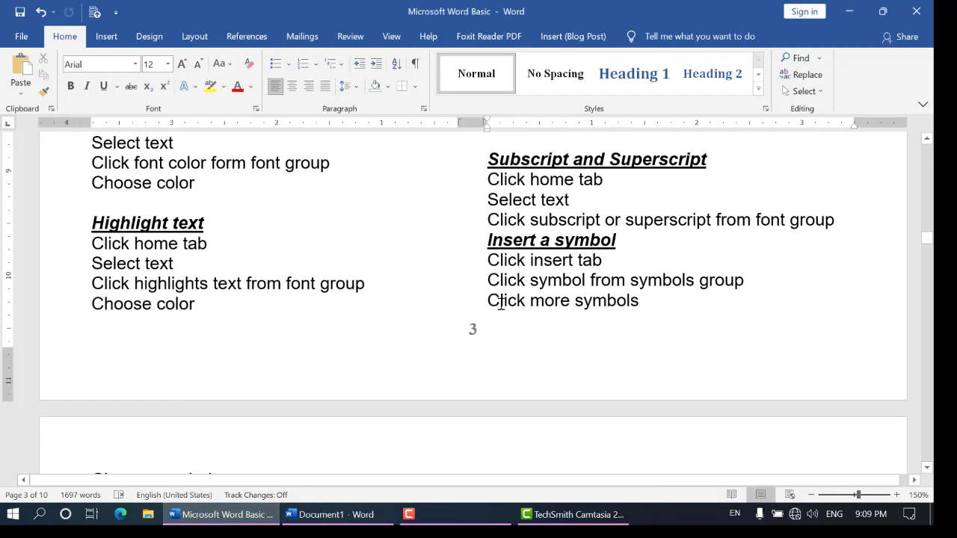
pyautogui.click(492, 261)
pyautogui.moveTo(490, 238); pyautogui.dragTo(653, 297)
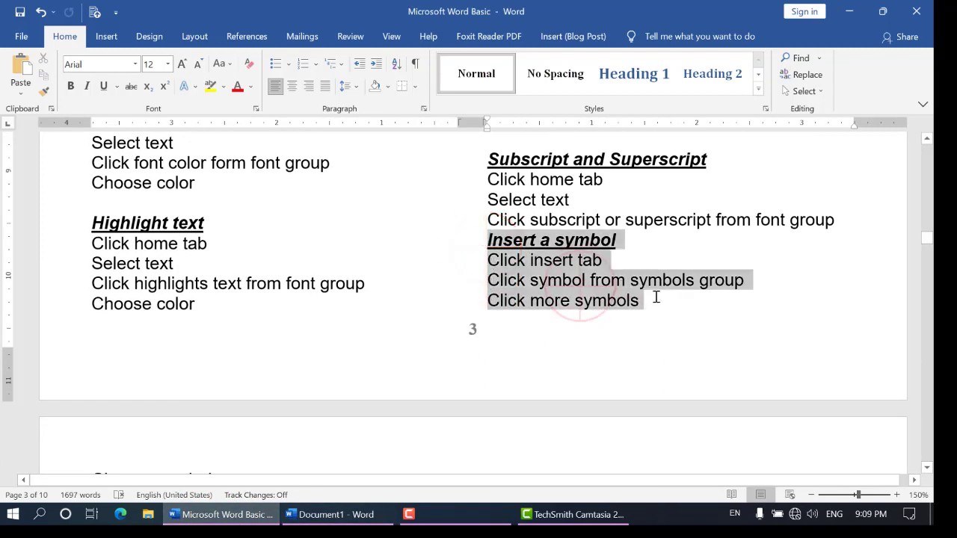
pyautogui.click(491, 260)
pyautogui.moveTo(490, 259); pyautogui.dragTo(616, 261)
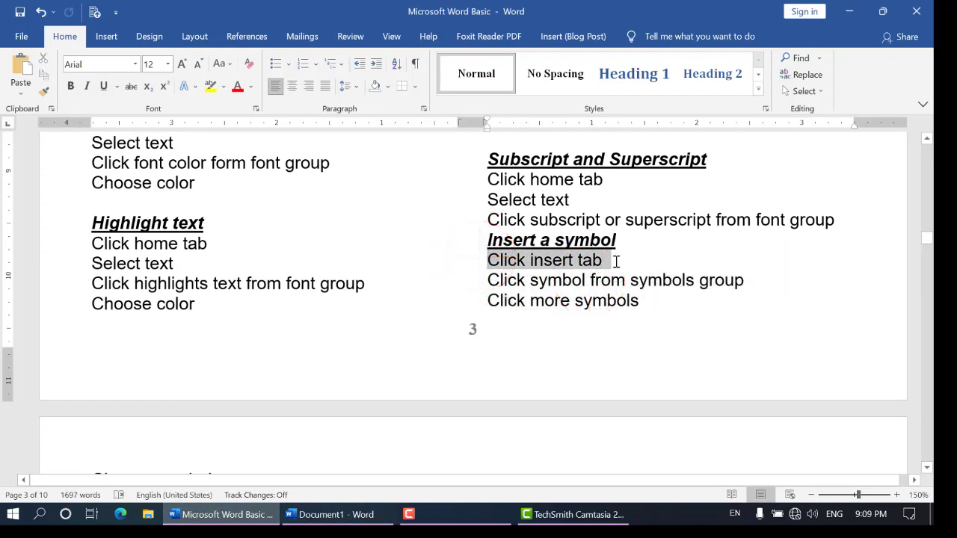
pyautogui.moveTo(488, 276); pyautogui.dragTo(740, 284)
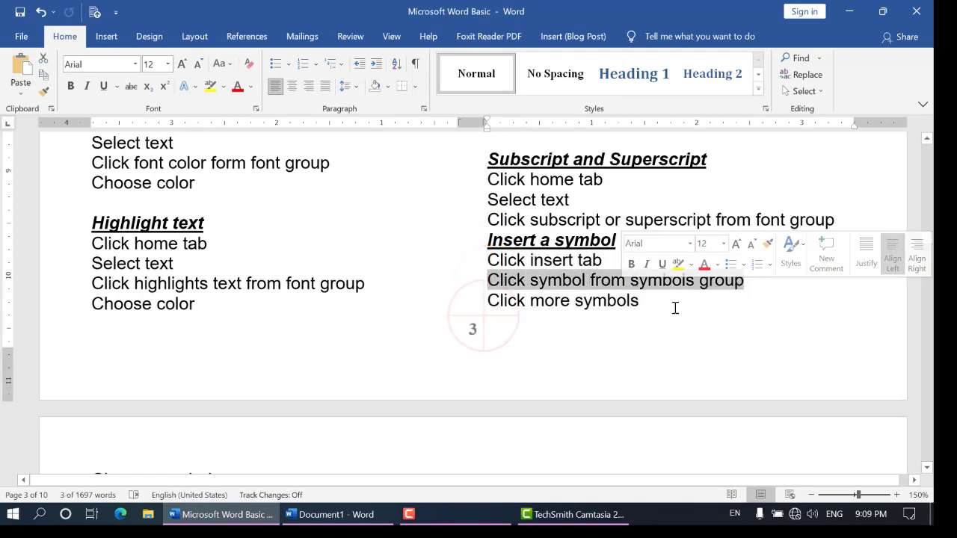
pyautogui.moveTo(489, 302); pyautogui.dragTo(651, 299)
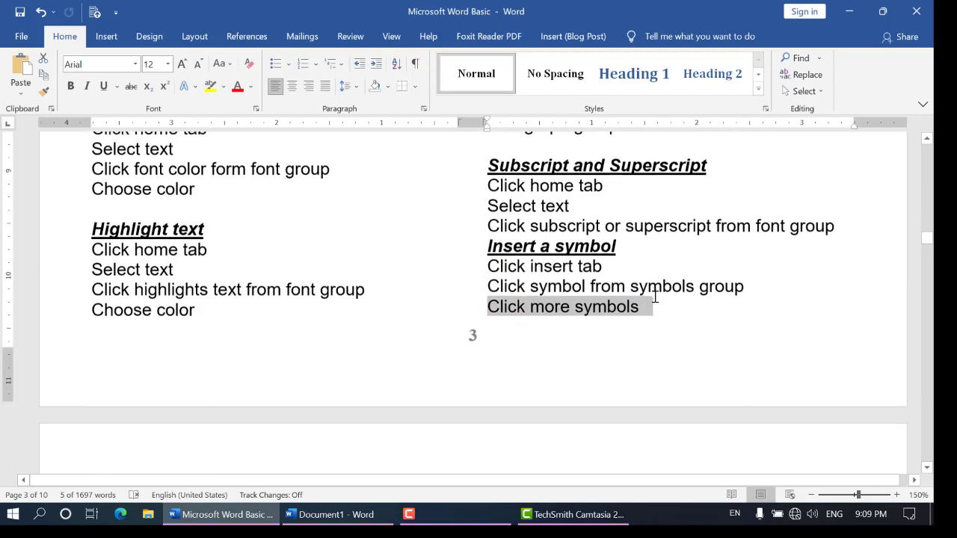
pyautogui.scroll(-2, 656, 301)
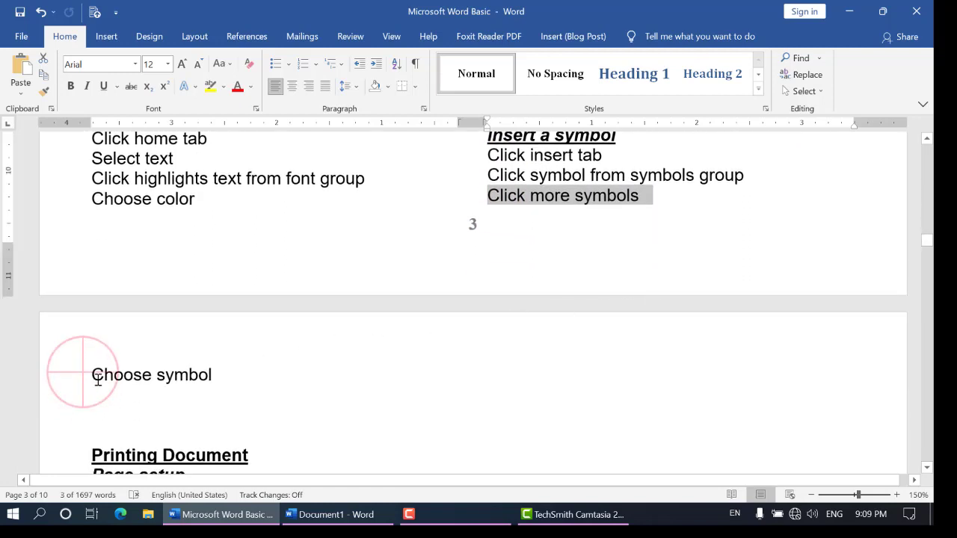
pyautogui.moveTo(91, 375); pyautogui.dragTo(224, 379)
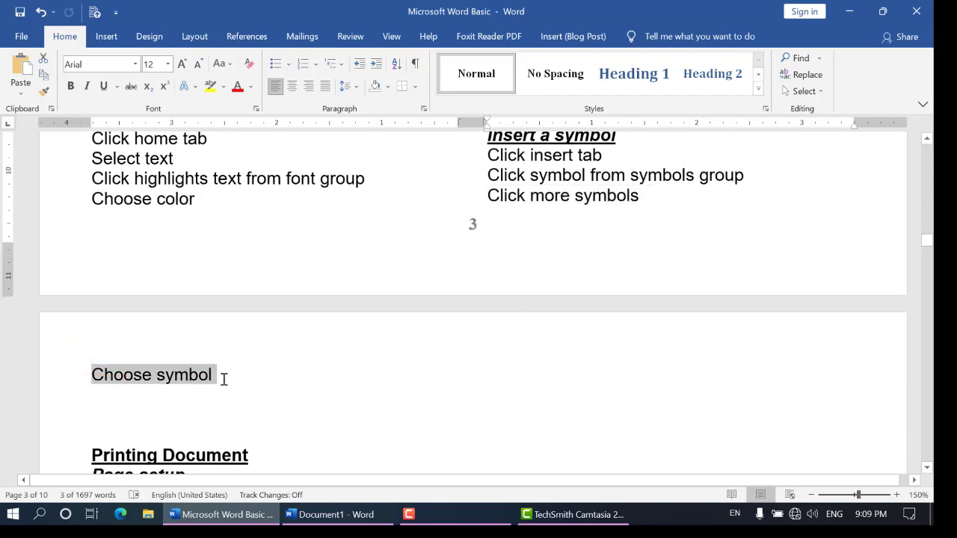
# - Highlight "insert tab" in the notes' symbol instructions and display the matching insert commands in Document1
pyautogui.scroll(8, 385, 417)
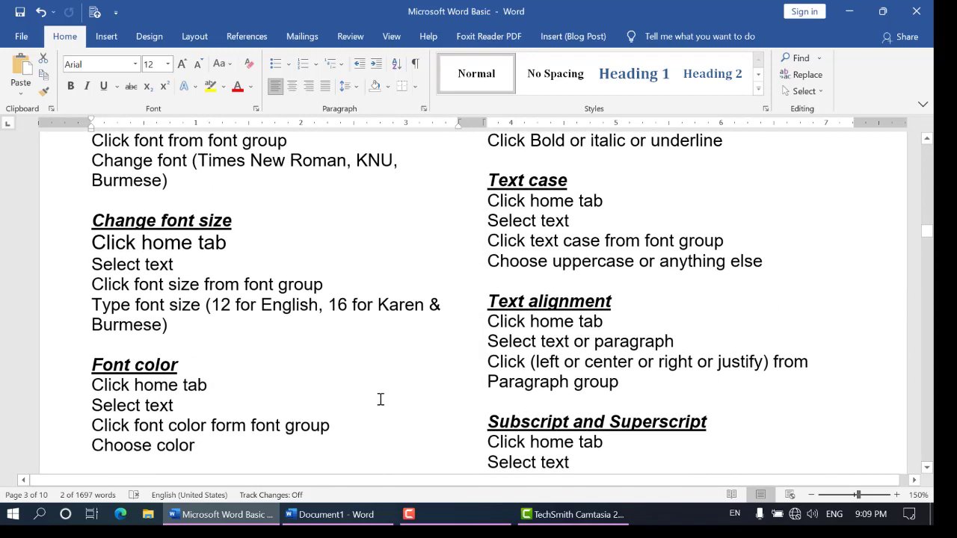
pyautogui.scroll(-4, 369, 366)
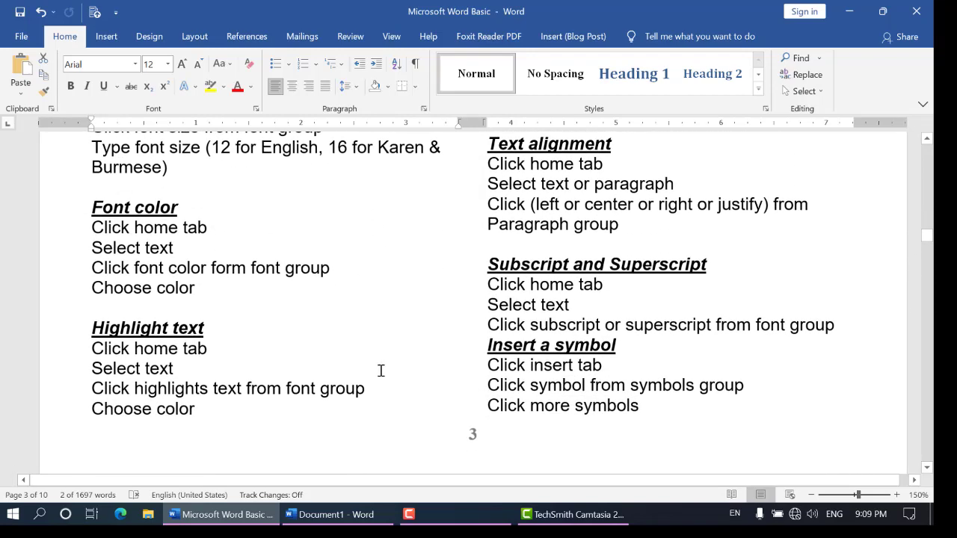
pyautogui.moveTo(530, 366); pyautogui.dragTo(602, 365)
pyautogui.click(384, 513)
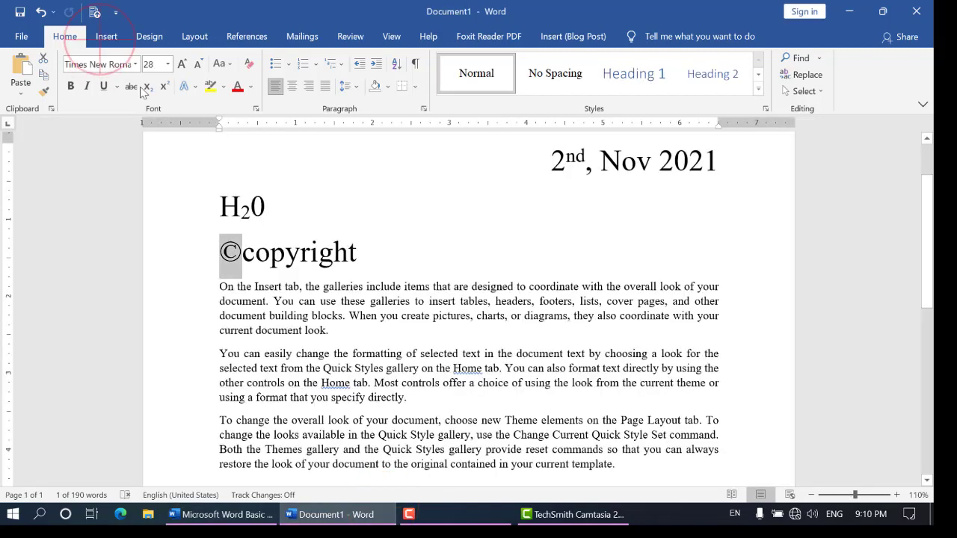
pyautogui.click(105, 39)
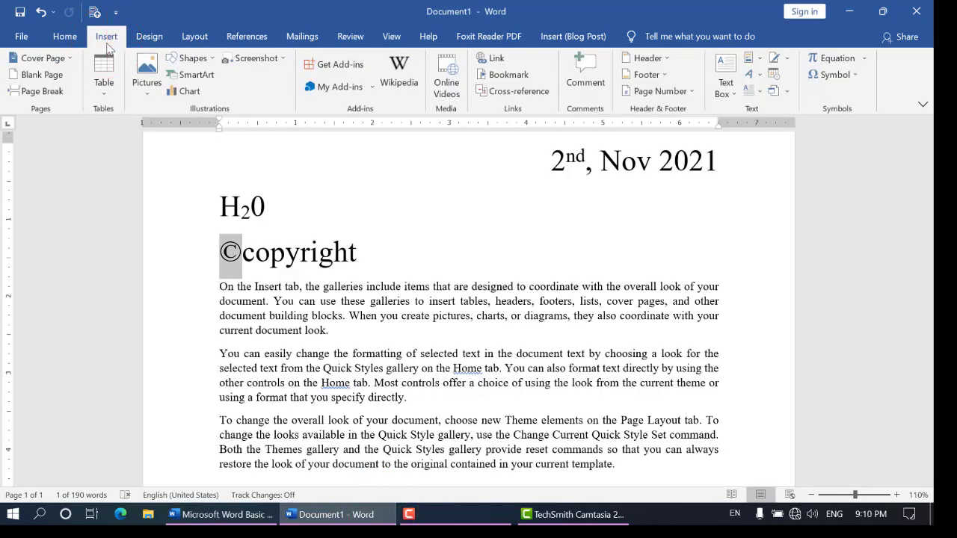
# - Highlight "symbols group" in the notes and look through Document1's insert command groups for it, without inserting a chart
pyautogui.click(222, 516)
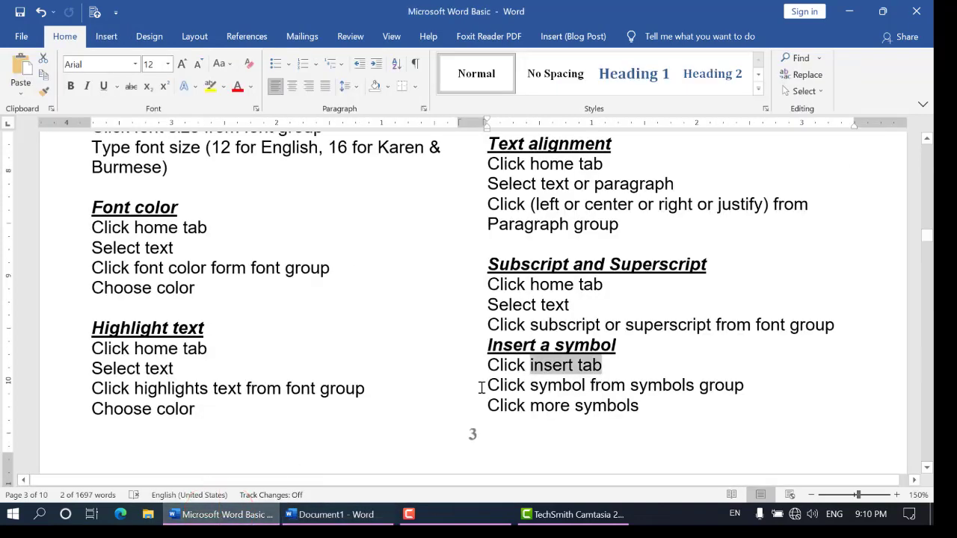
pyautogui.click(634, 391)
pyautogui.moveTo(634, 386); pyautogui.dragTo(742, 385)
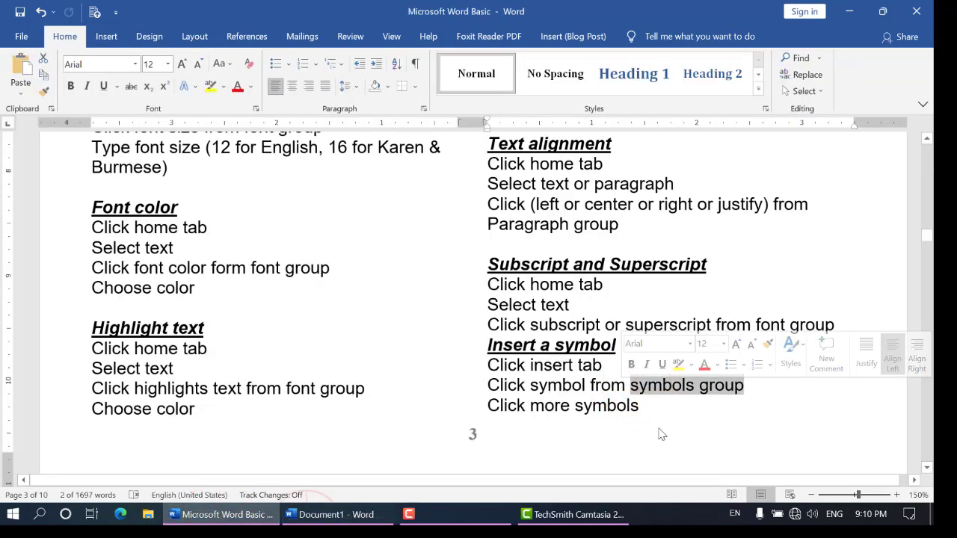
pyautogui.click(322, 514)
pyautogui.click(41, 107)
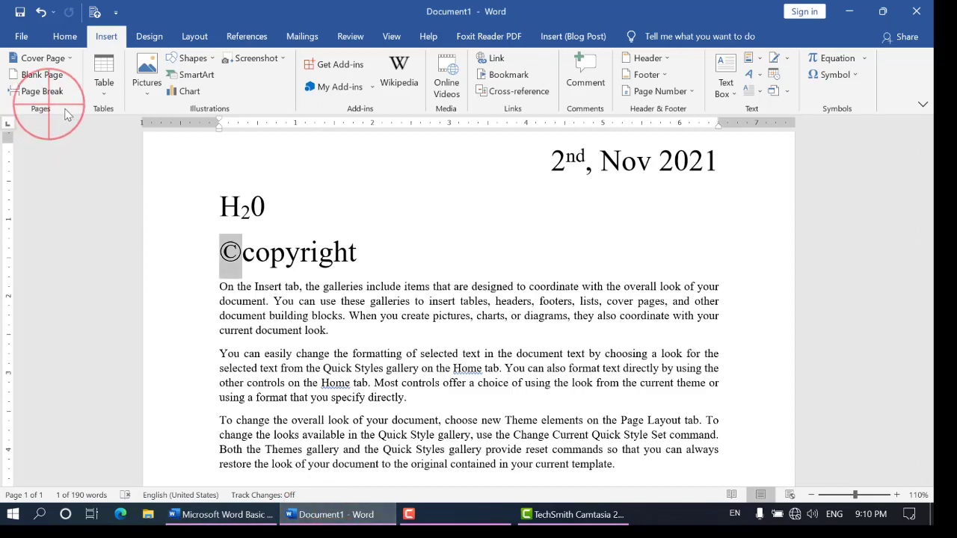
pyautogui.click(103, 110)
pyautogui.click(172, 100)
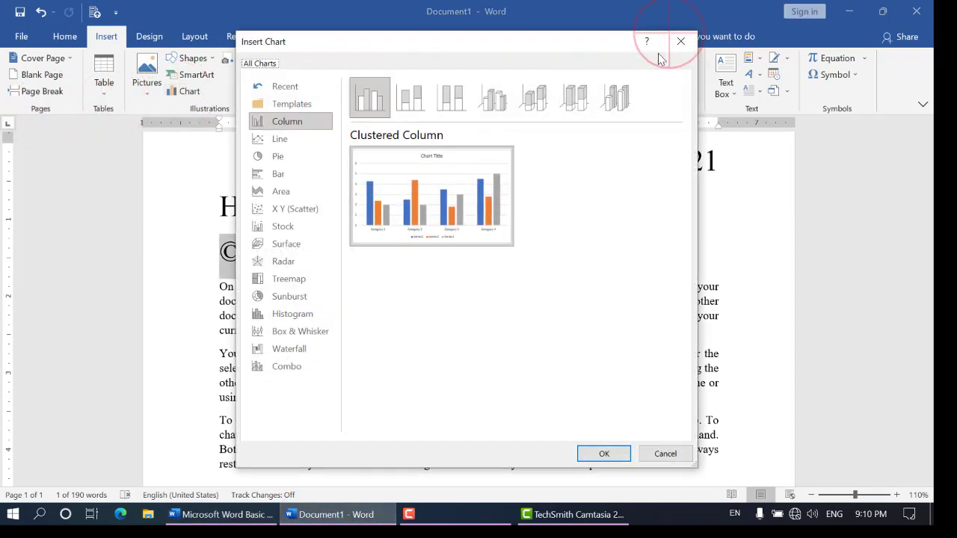
pyautogui.click(680, 40)
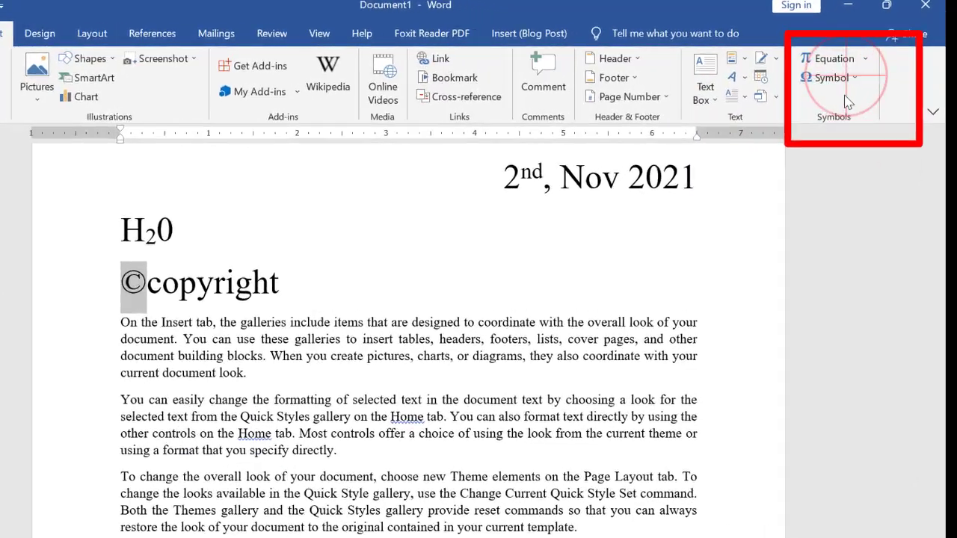
# - Check the "more symbols" instruction in the notes and open the full Symbol dialog in Document1
pyautogui.click(853, 80)
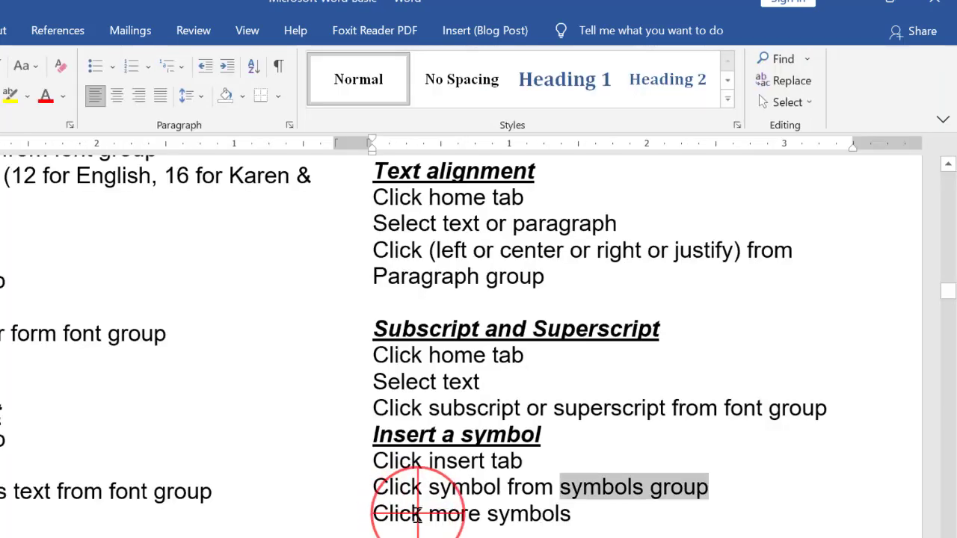
pyautogui.moveTo(391, 513); pyautogui.dragTo(551, 513)
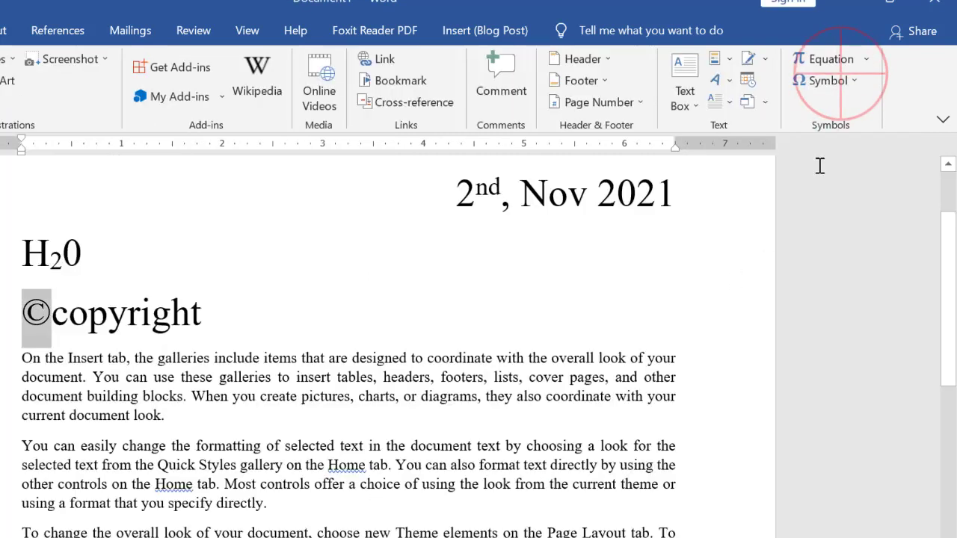
pyautogui.click(848, 78)
pyautogui.click(854, 216)
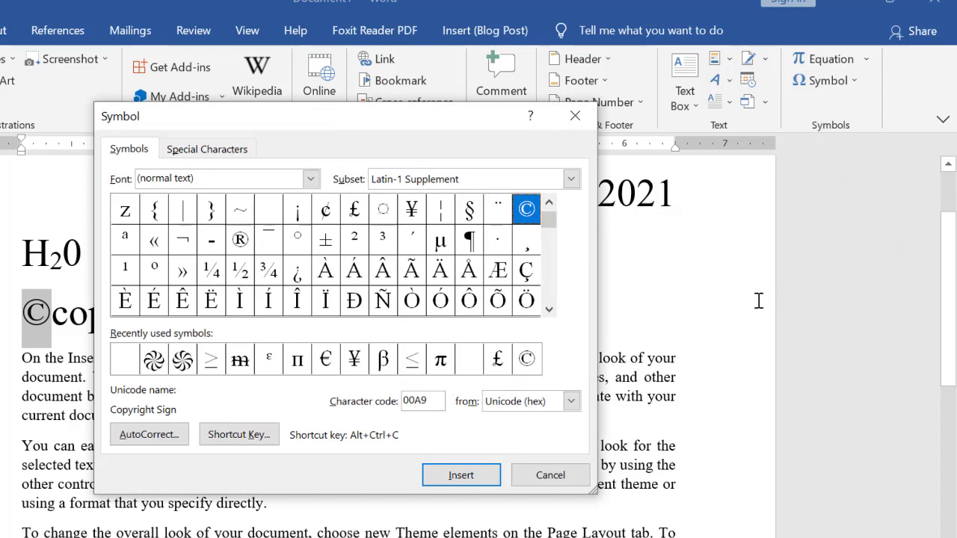
# - Move the Symbol dialog clear of the "copyright" line, view the recently used π, β, € and ¥ symbols, and close it without inserting any
pyautogui.click(367, 120)
pyautogui.moveTo(367, 119); pyautogui.dragTo(516, 114)
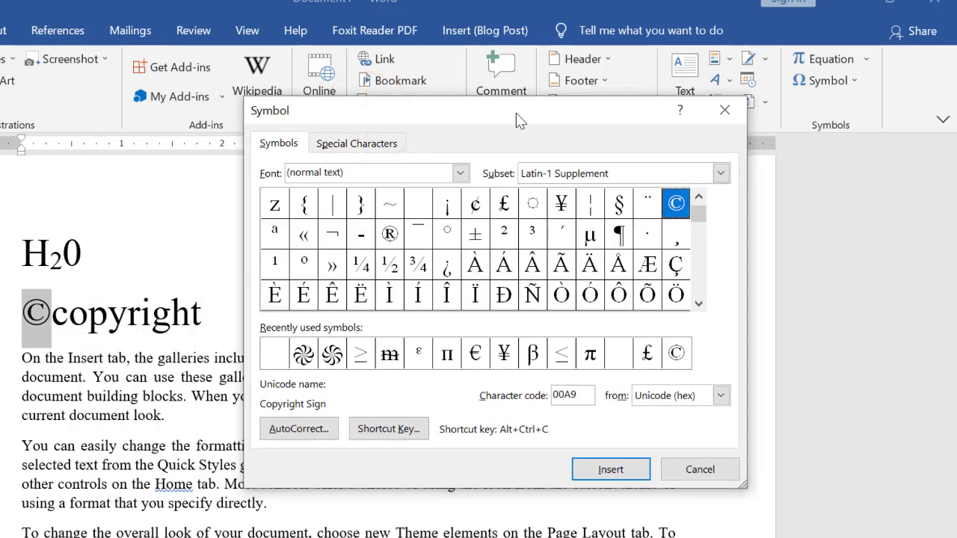
pyautogui.click(591, 358)
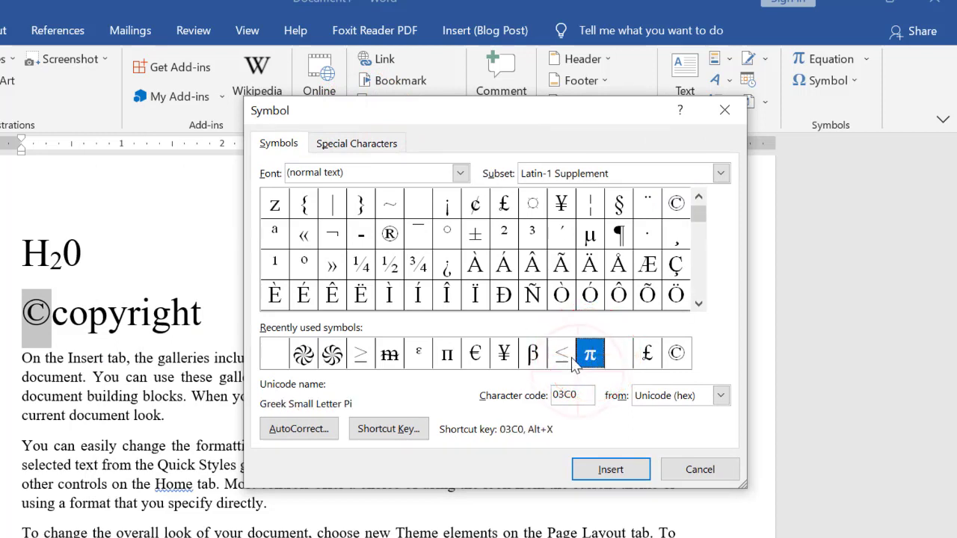
pyautogui.click(536, 357)
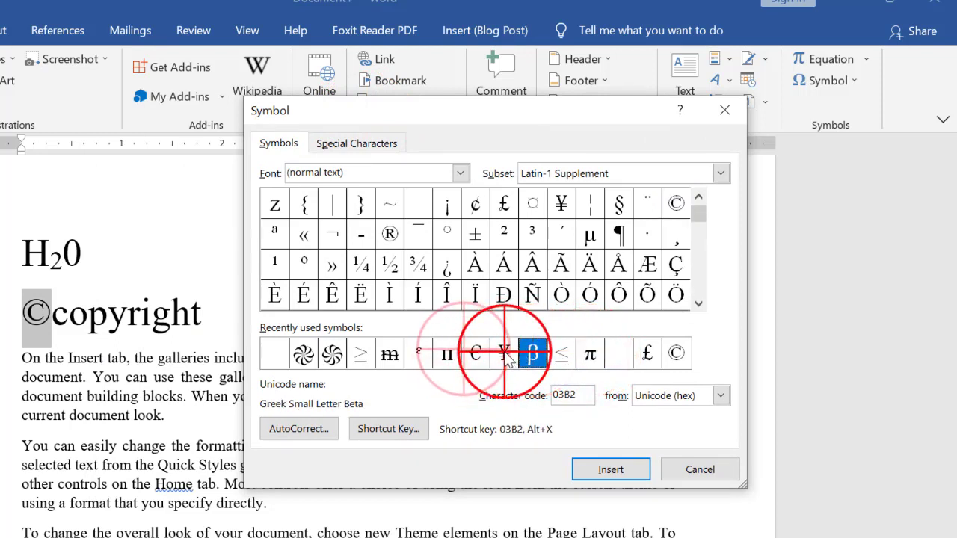
pyautogui.click(476, 356)
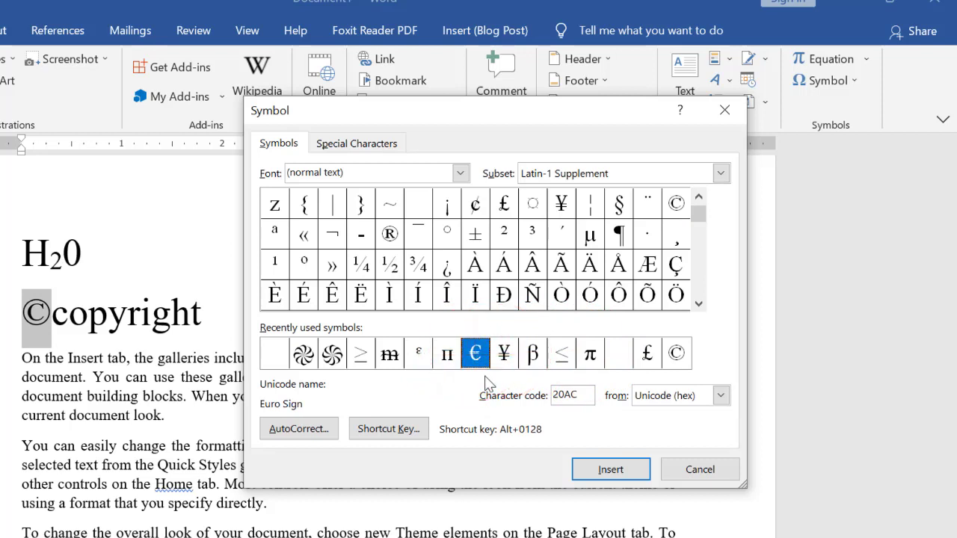
pyautogui.click(504, 358)
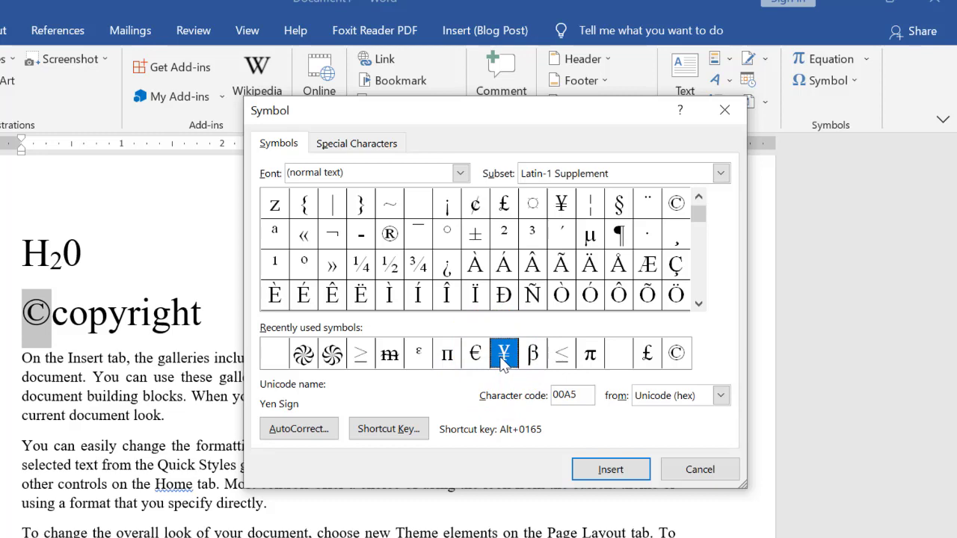
pyautogui.click(700, 470)
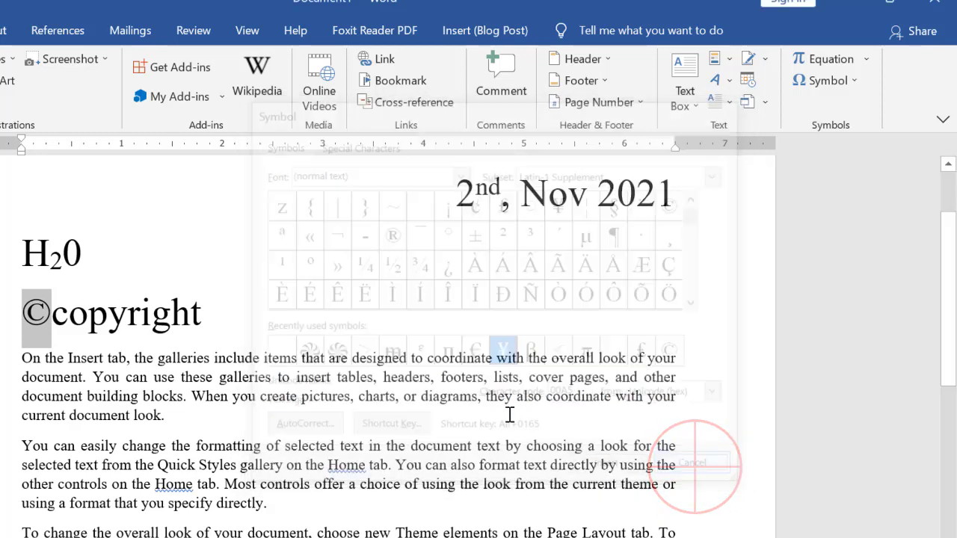
# - Delete the © in front of "copyright" and insert it again from the recently used symbols in the full Symbol dialog
pyautogui.click(29, 311)
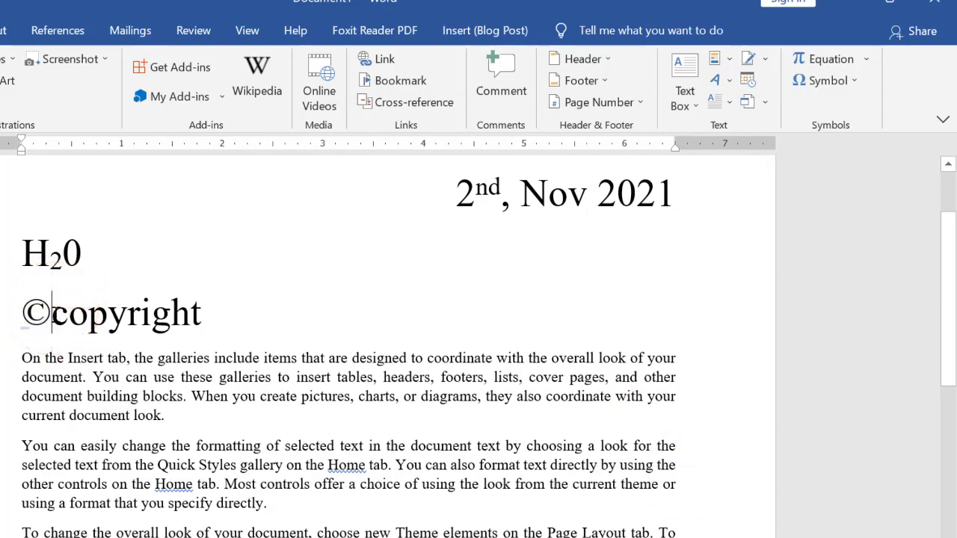
pyautogui.press('BackSpace')
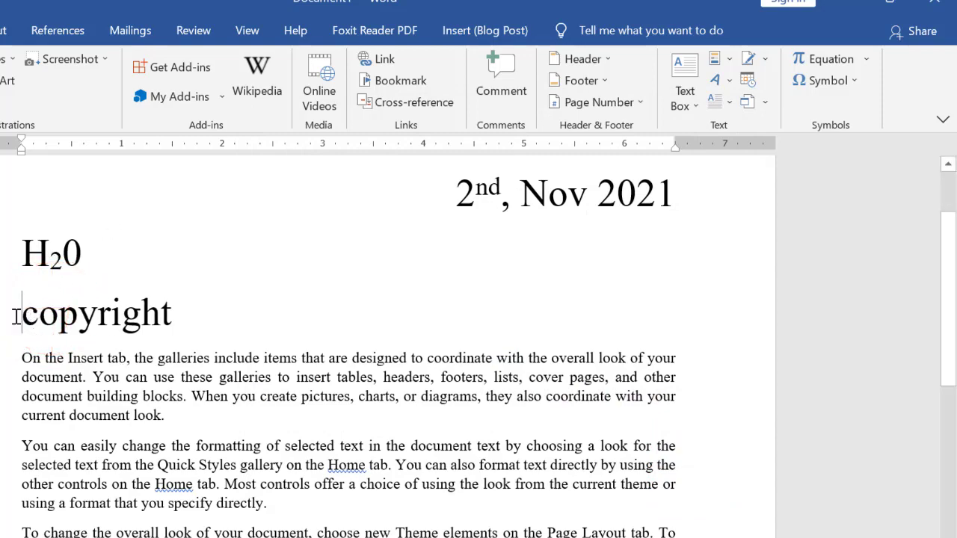
pyautogui.click(0, 30)
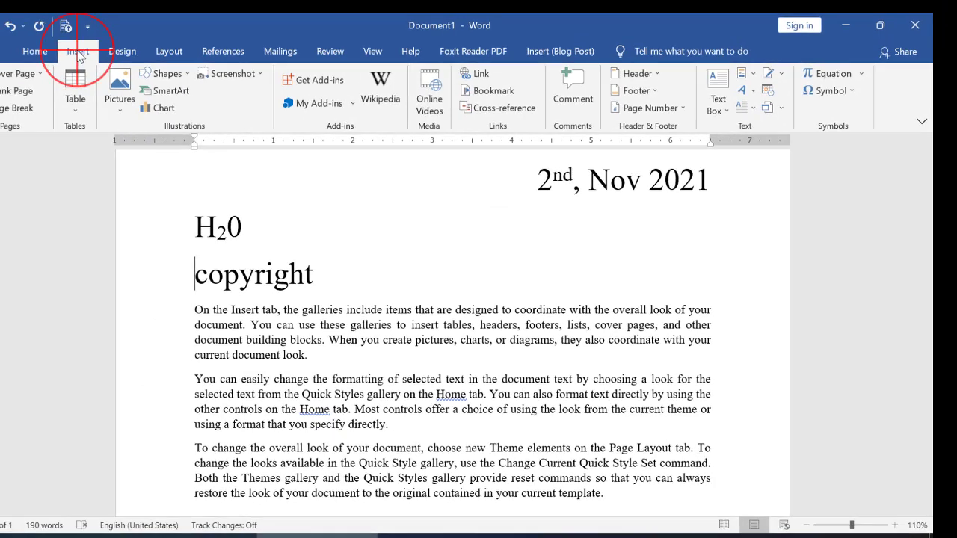
pyautogui.click(841, 90)
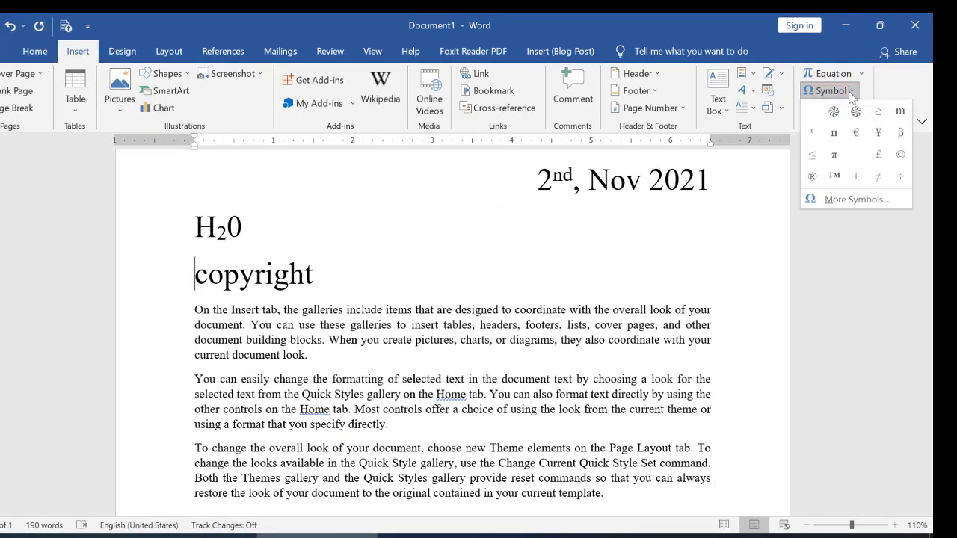
pyautogui.click(868, 202)
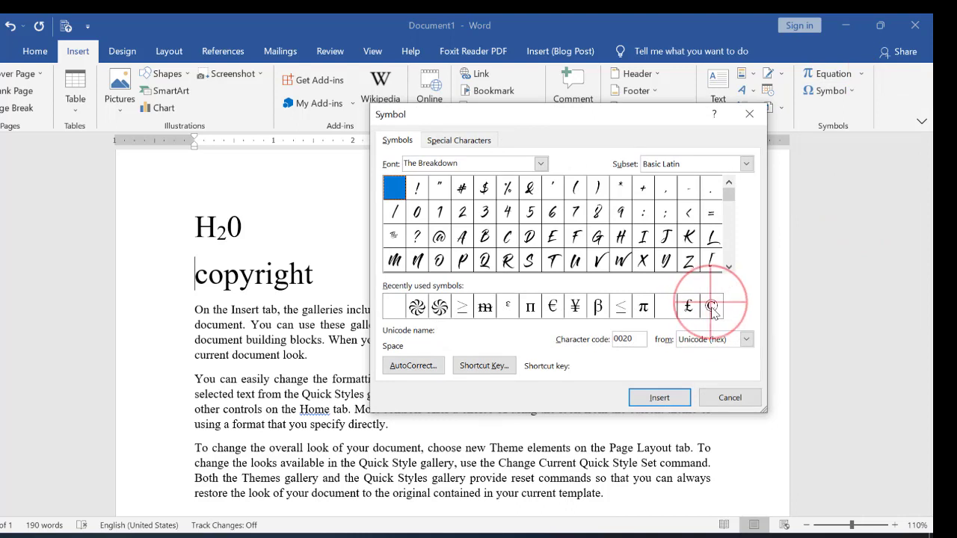
pyautogui.click(712, 307)
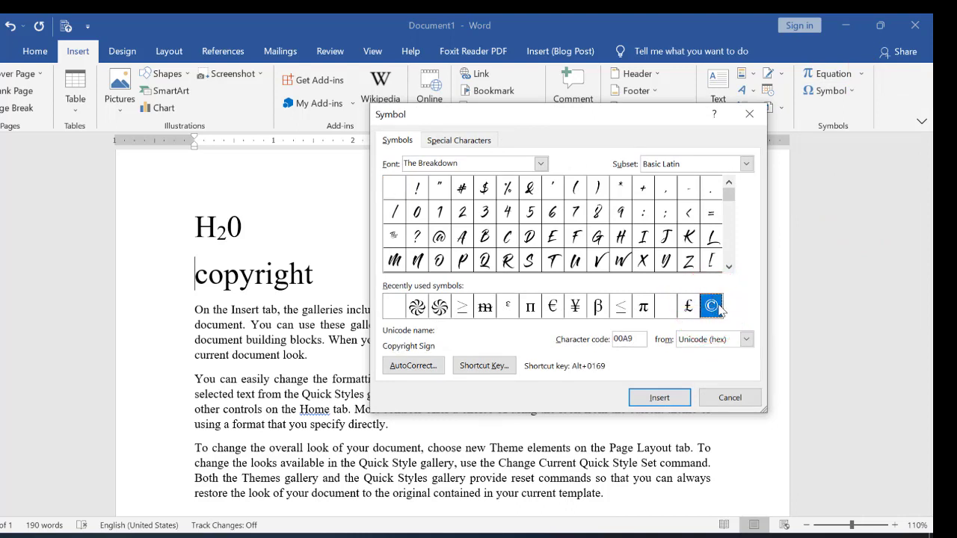
pyautogui.click(661, 396)
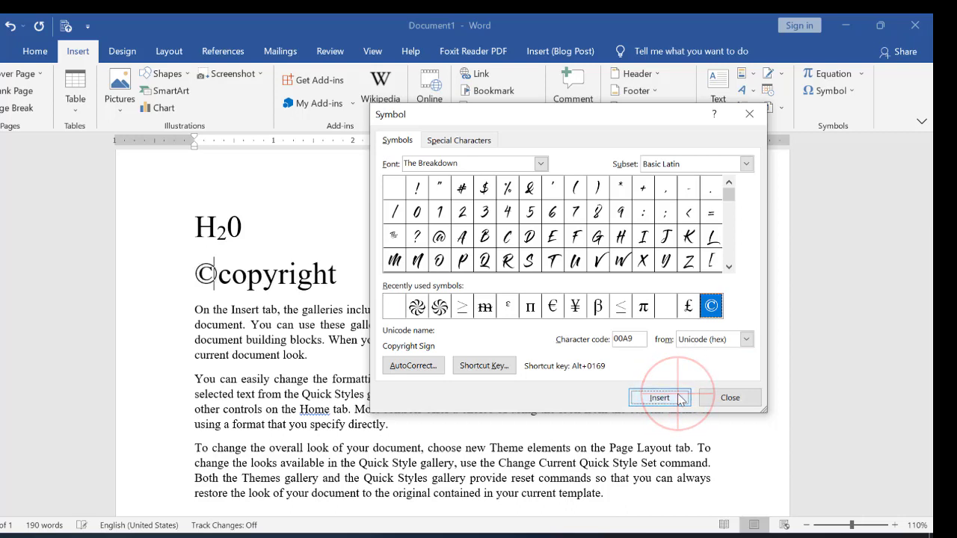
pyautogui.click(212, 272)
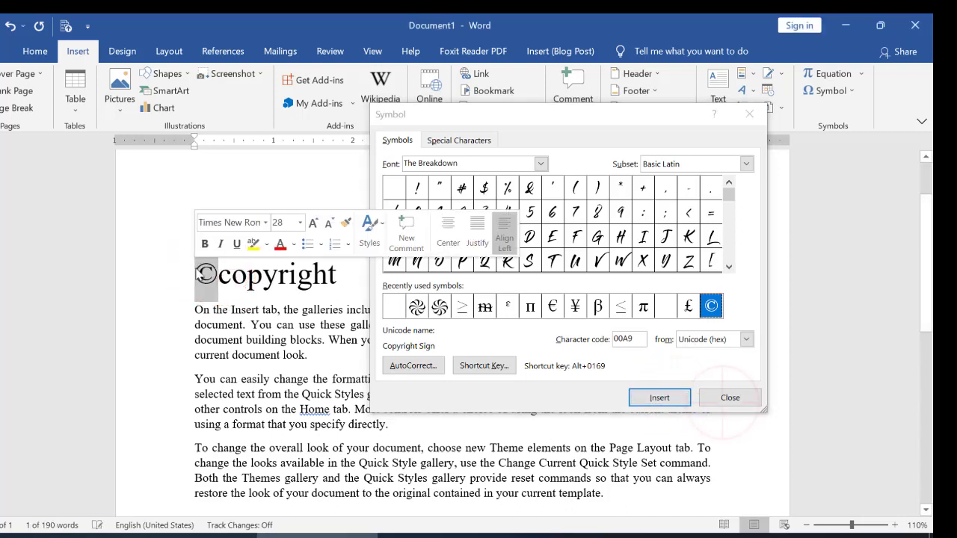
pyautogui.click(729, 397)
# - Add "200" after "copyright" and insert a € sign behind it from the recently used symbols in the full Symbol dialog
pyautogui.click(423, 272)
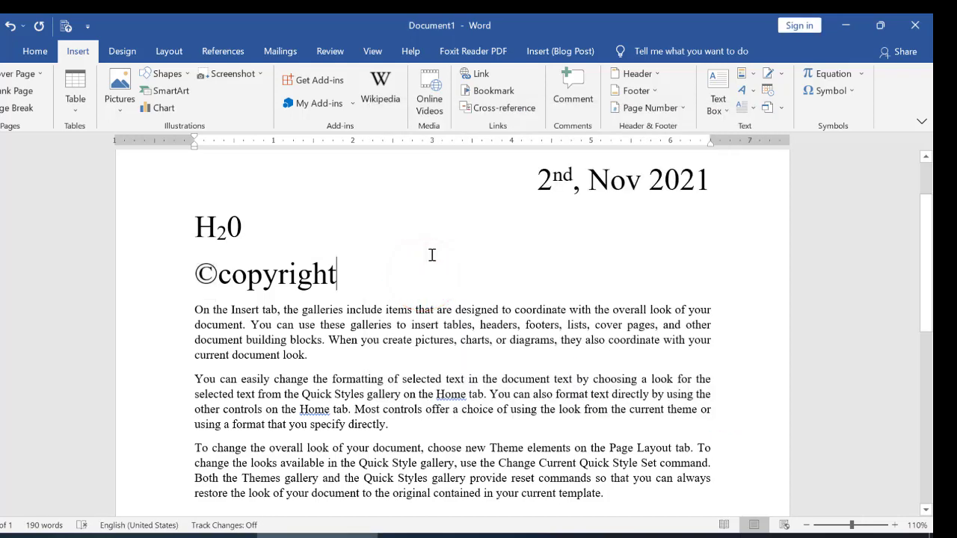
pyautogui.write('200')
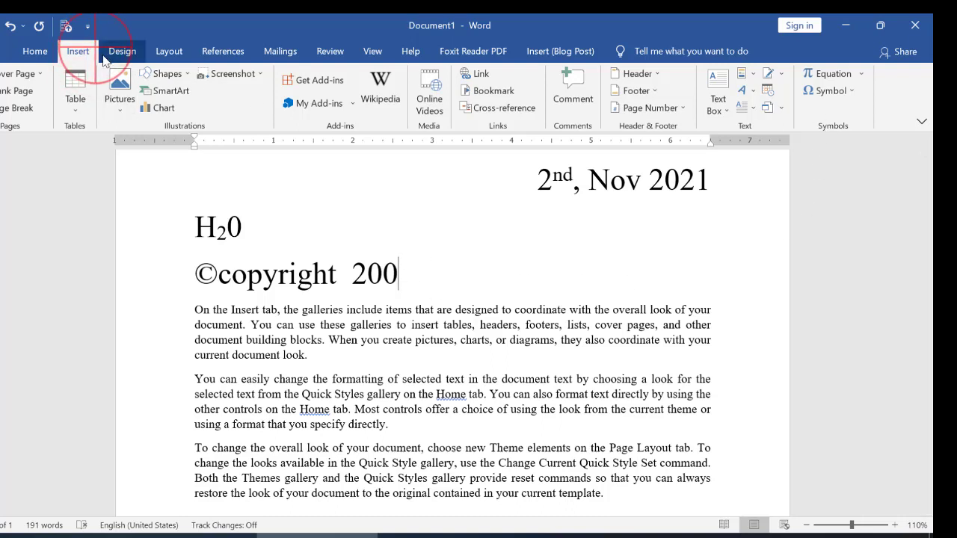
pyautogui.click(830, 90)
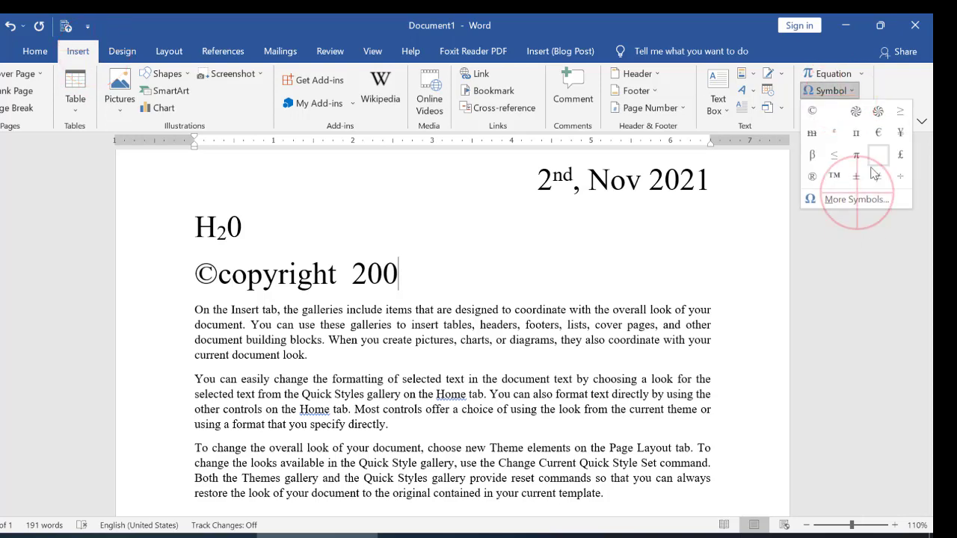
pyautogui.click(866, 199)
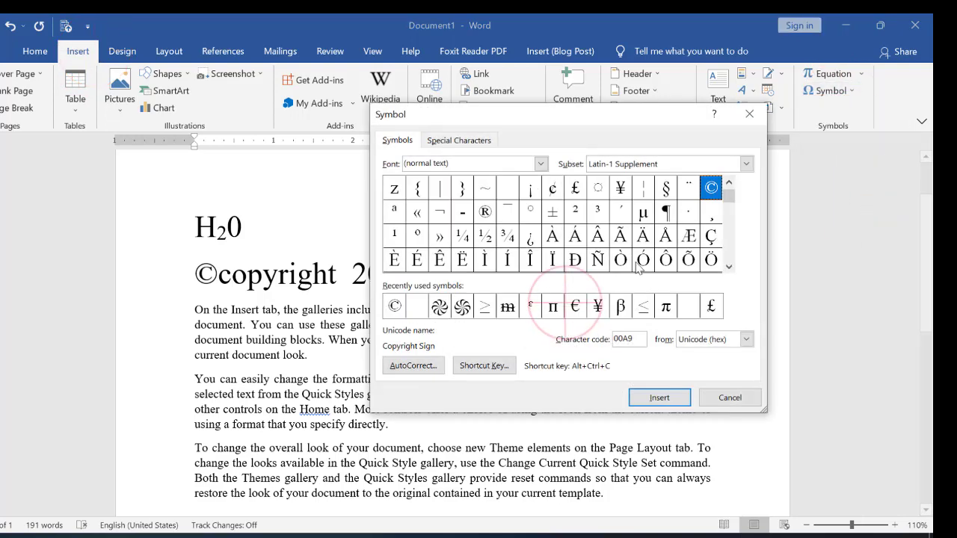
pyautogui.click(576, 308)
pyautogui.click(657, 397)
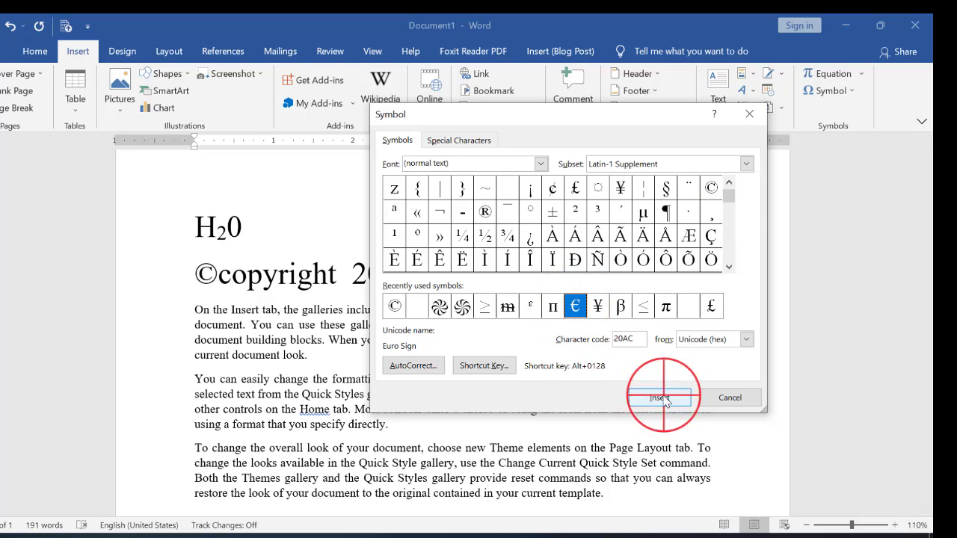
pyautogui.click(729, 397)
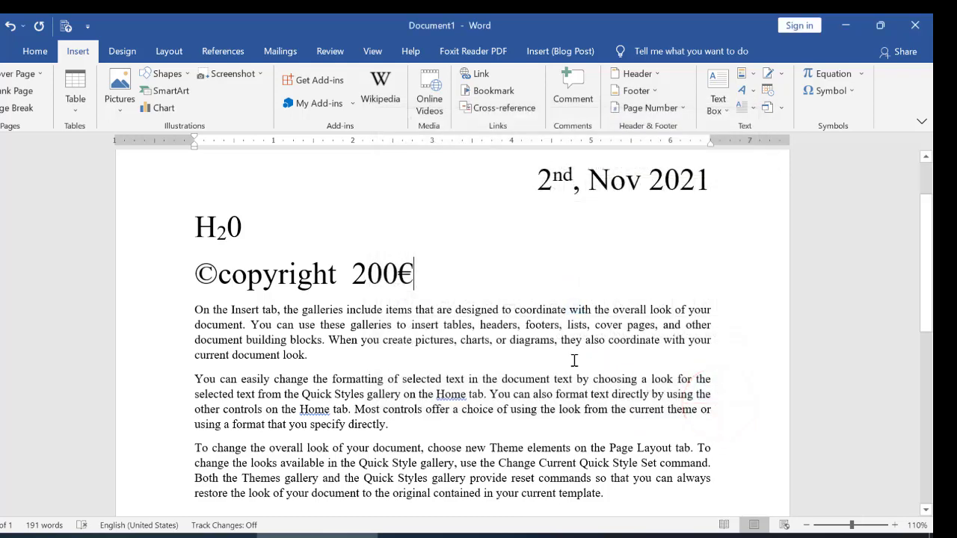
pyautogui.moveTo(397, 274); pyautogui.dragTo(419, 270)
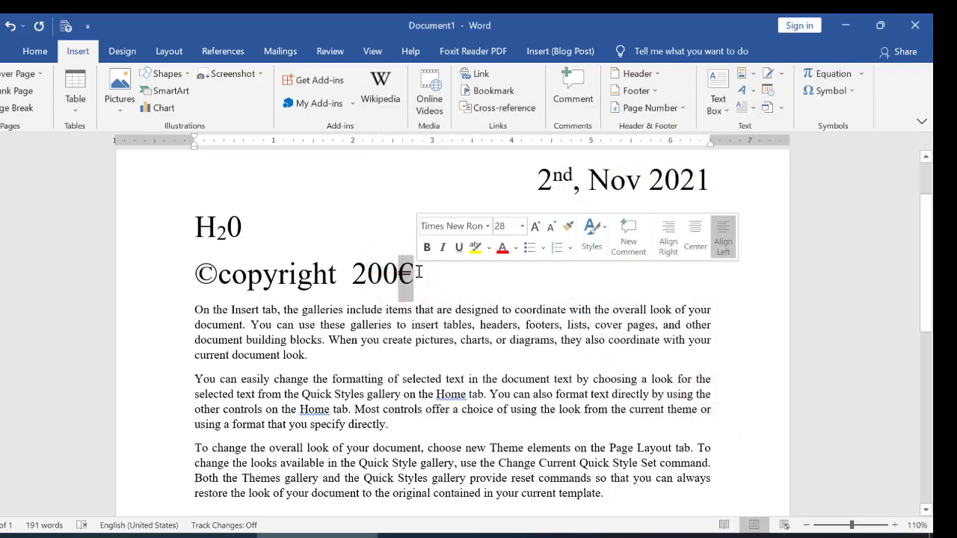
pyautogui.click(431, 282)
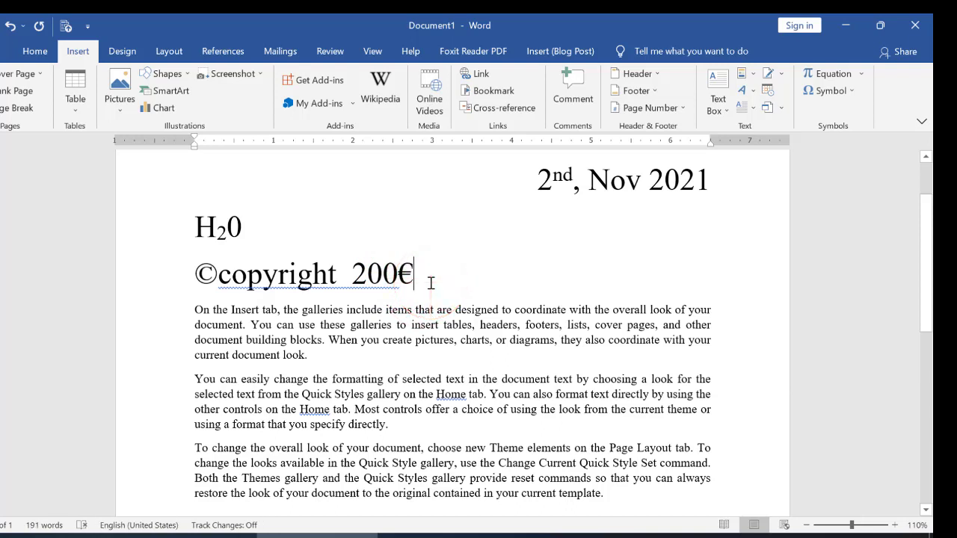